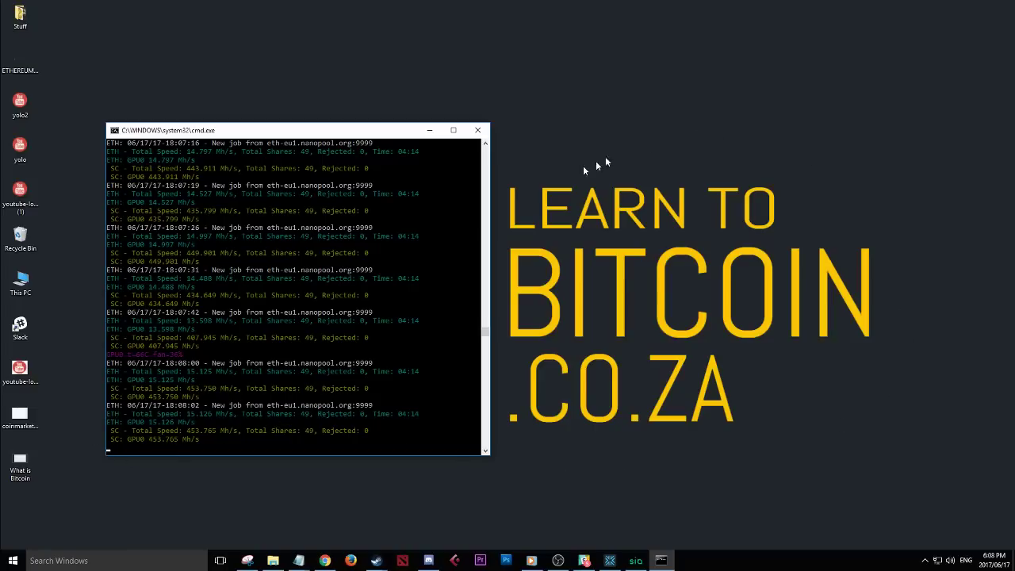
Step: Bring Chrome's Nanopool Ethereum help page to the front while the dual miner keeps running
{"action": "left_click", "coordinate": [324, 560]}
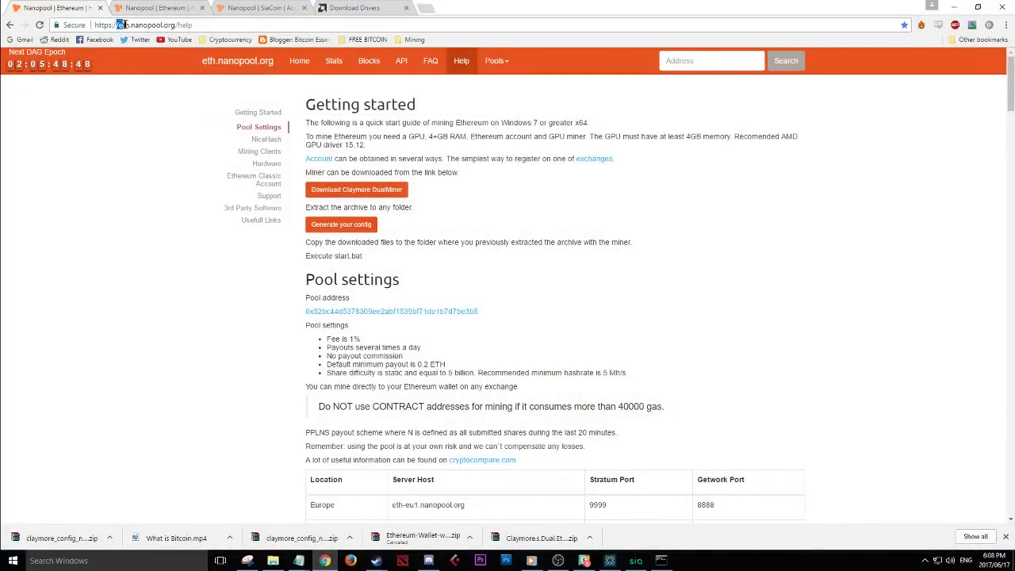
{"action": "left_click_drag", "start_coordinate": [129, 24], "coordinate": [170, 25]}
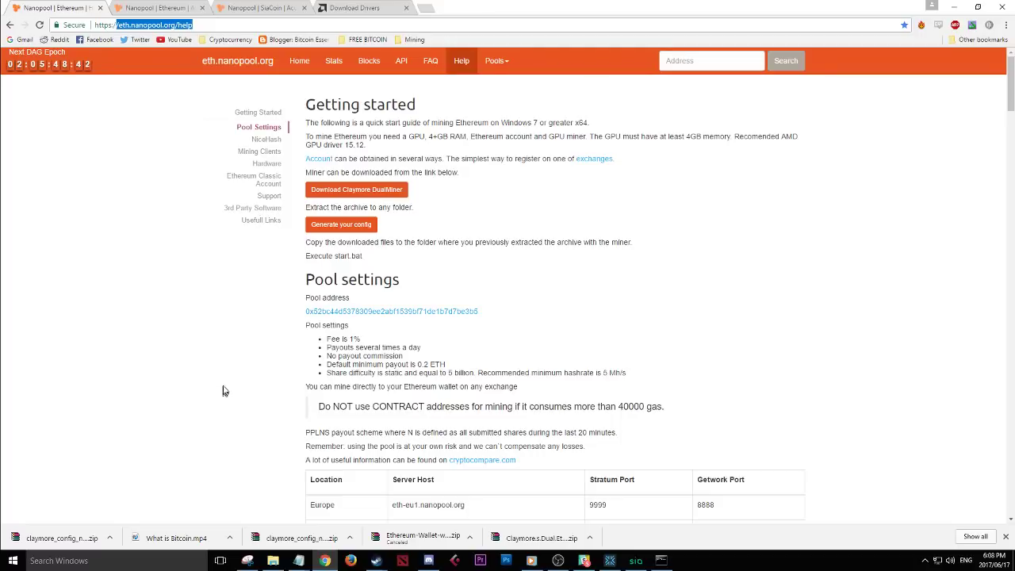
{"action": "left_click_drag", "start_coordinate": [307, 100], "coordinate": [428, 105]}
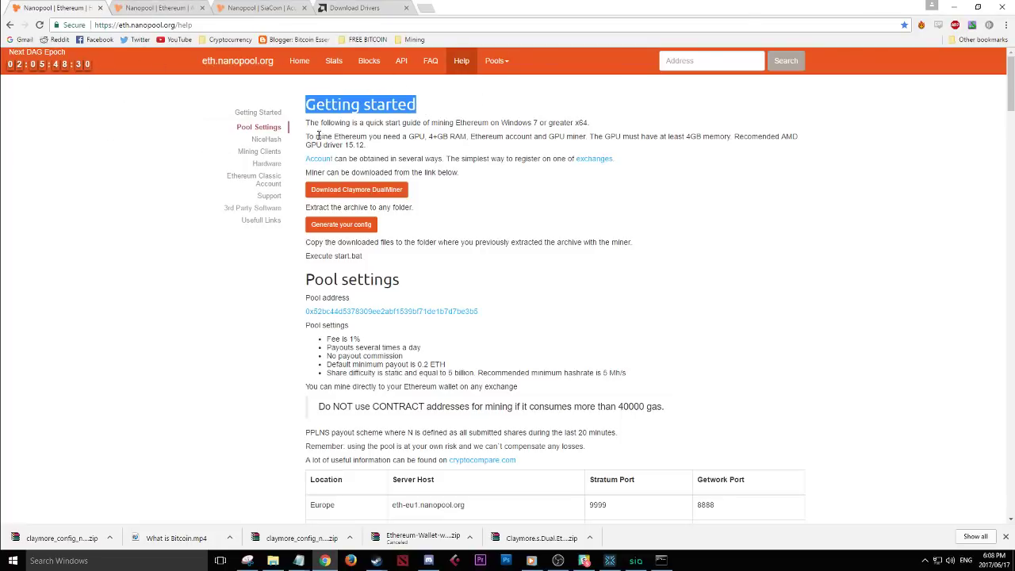
{"action": "left_click", "coordinate": [419, 121]}
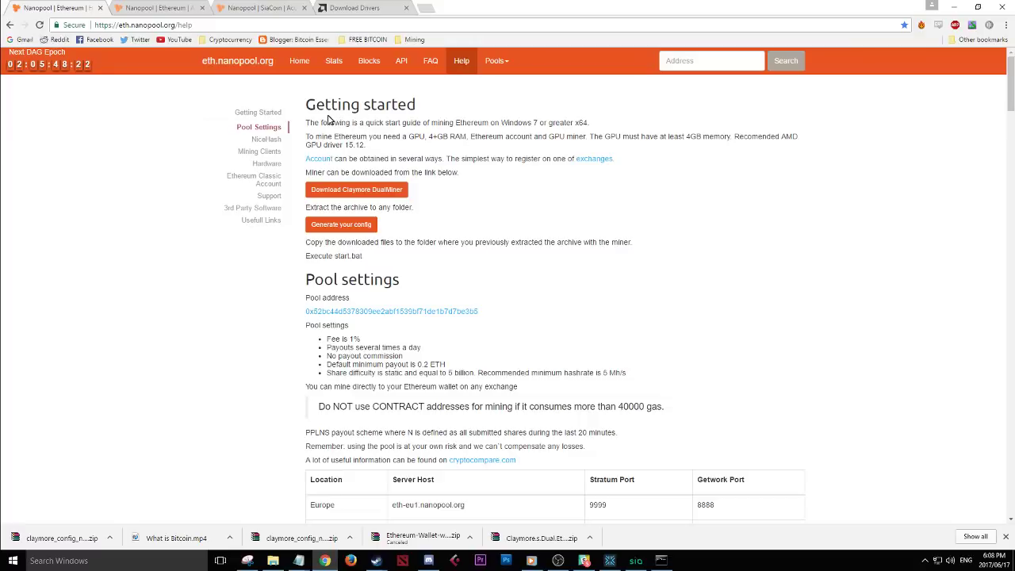
{"action": "left_click_drag", "start_coordinate": [309, 122], "coordinate": [571, 117]}
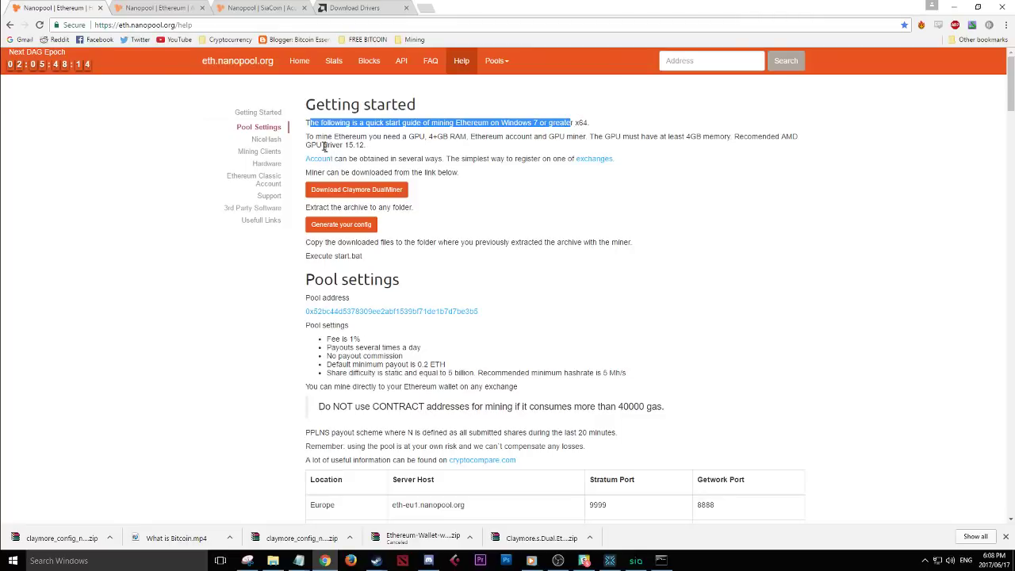
{"action": "left_click_drag", "start_coordinate": [308, 136], "coordinate": [417, 135]}
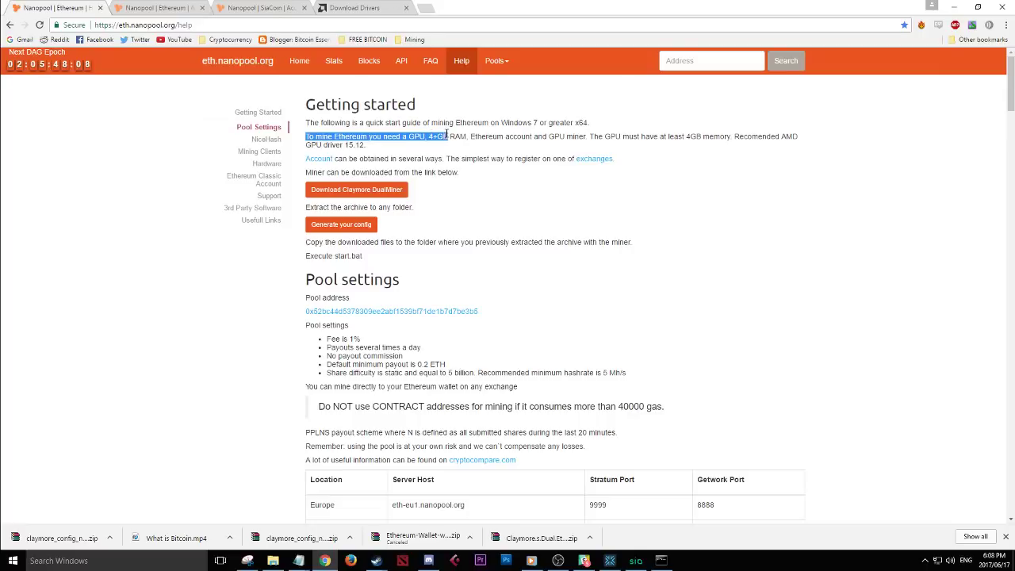
{"action": "left_click_drag", "start_coordinate": [457, 135], "coordinate": [528, 138]}
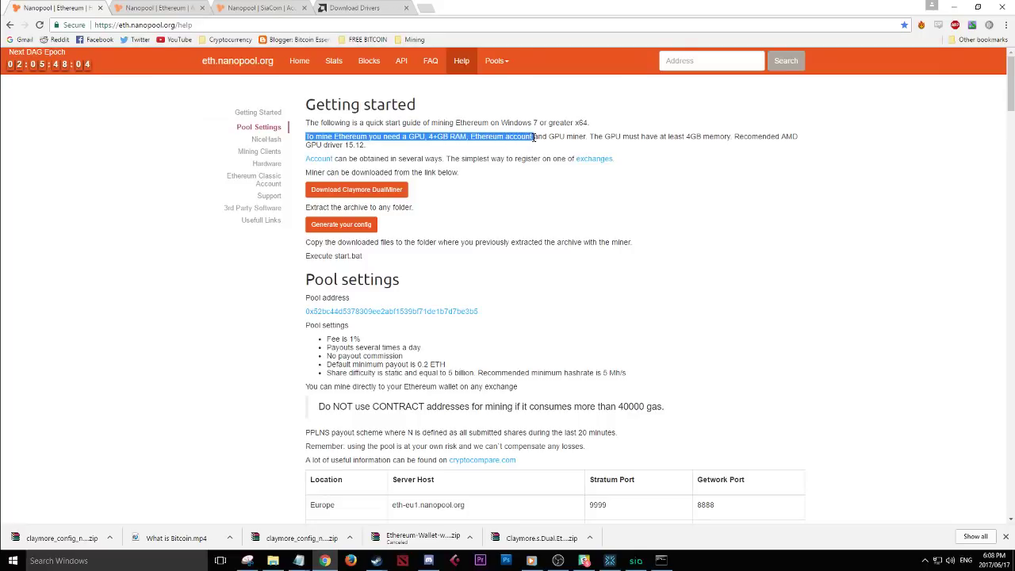
{"action": "left_click", "coordinate": [610, 562]}
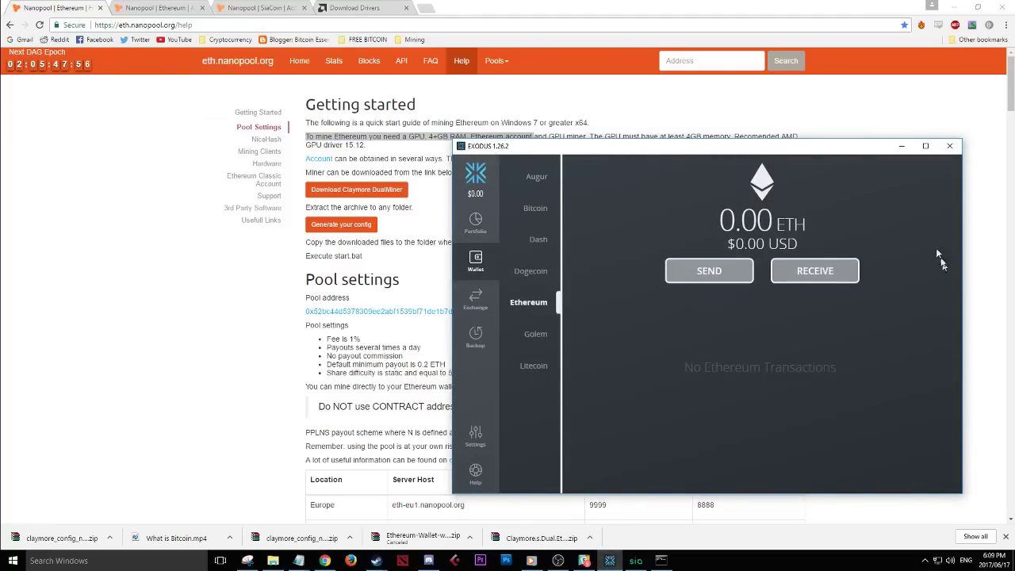
{"action": "left_click", "coordinate": [530, 136]}
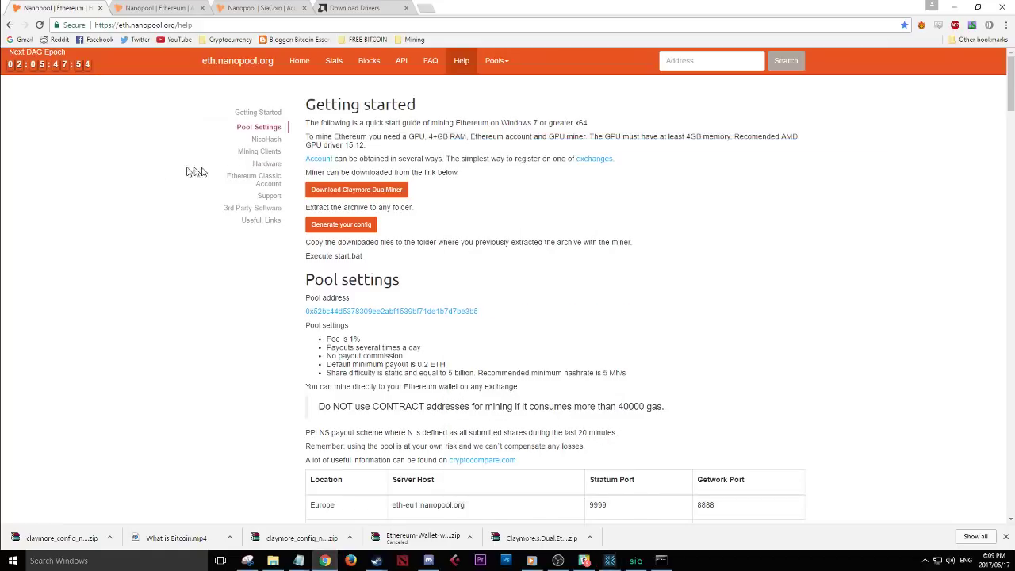
{"action": "left_click_drag", "start_coordinate": [542, 137], "coordinate": [573, 135]}
{"action": "left_click", "coordinate": [597, 136]}
{"action": "left_click_drag", "start_coordinate": [614, 135], "coordinate": [715, 134]}
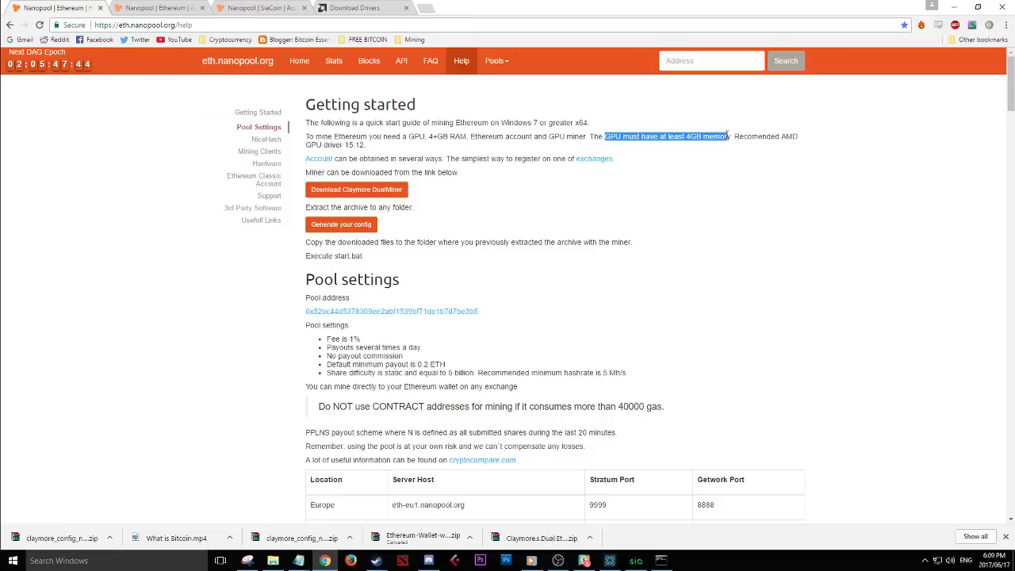
{"action": "left_click", "coordinate": [734, 135]}
{"action": "left_click_drag", "start_coordinate": [733, 135], "coordinate": [363, 144]}
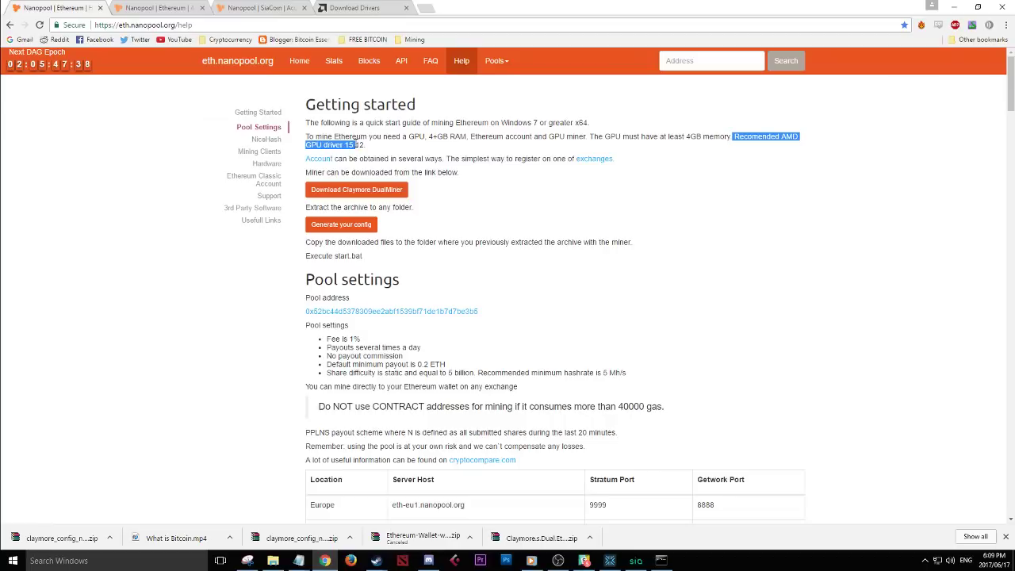
{"action": "left_click", "coordinate": [364, 147]}
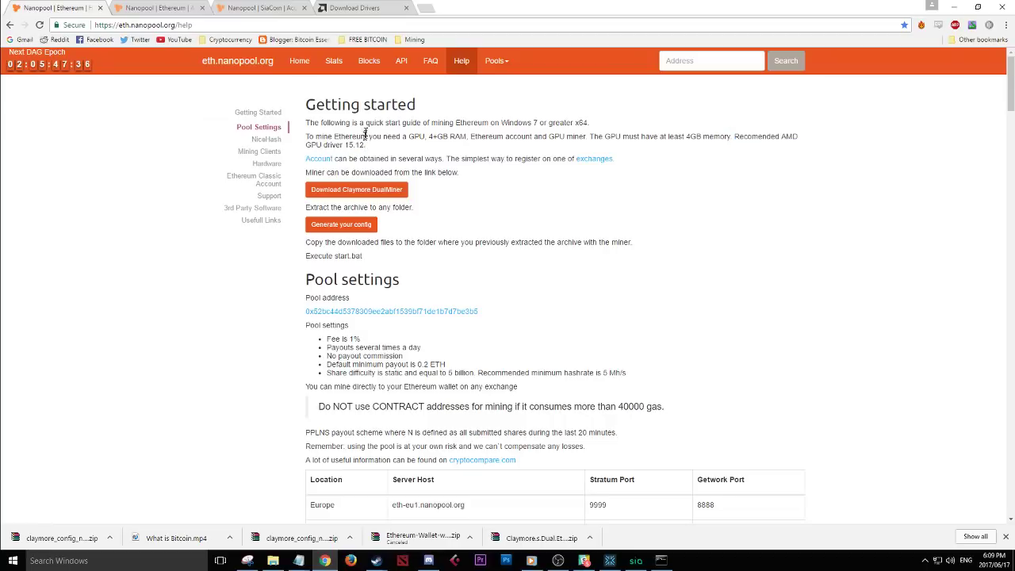
{"action": "left_click", "coordinate": [372, 9]}
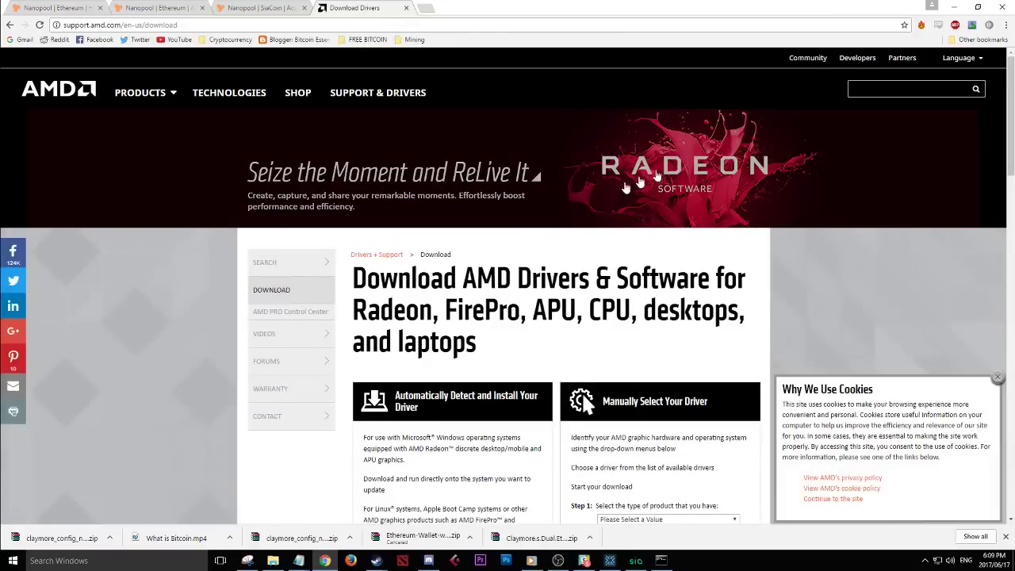
{"action": "left_click", "coordinate": [68, 9]}
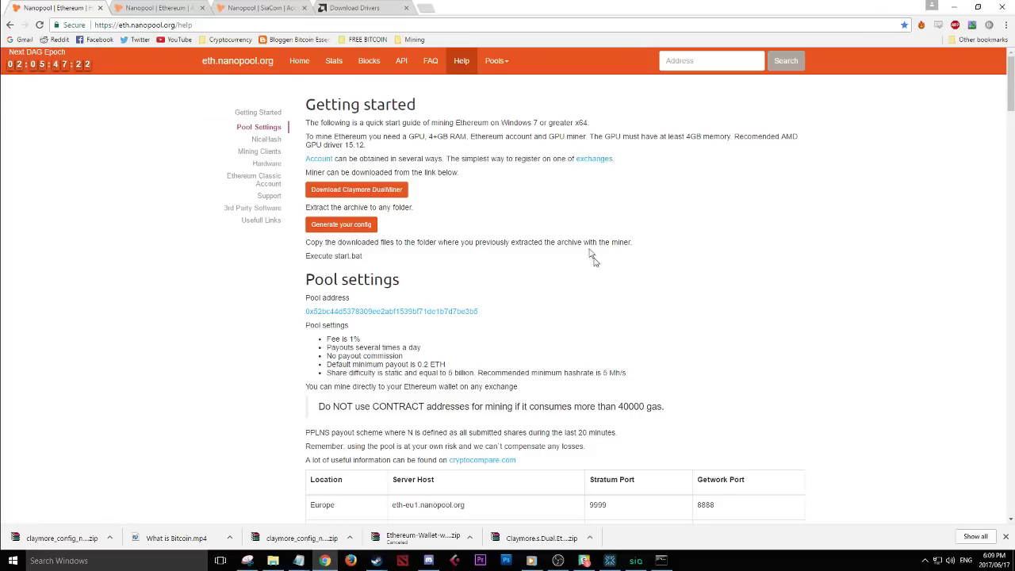
{"action": "left_click", "coordinate": [609, 561]}
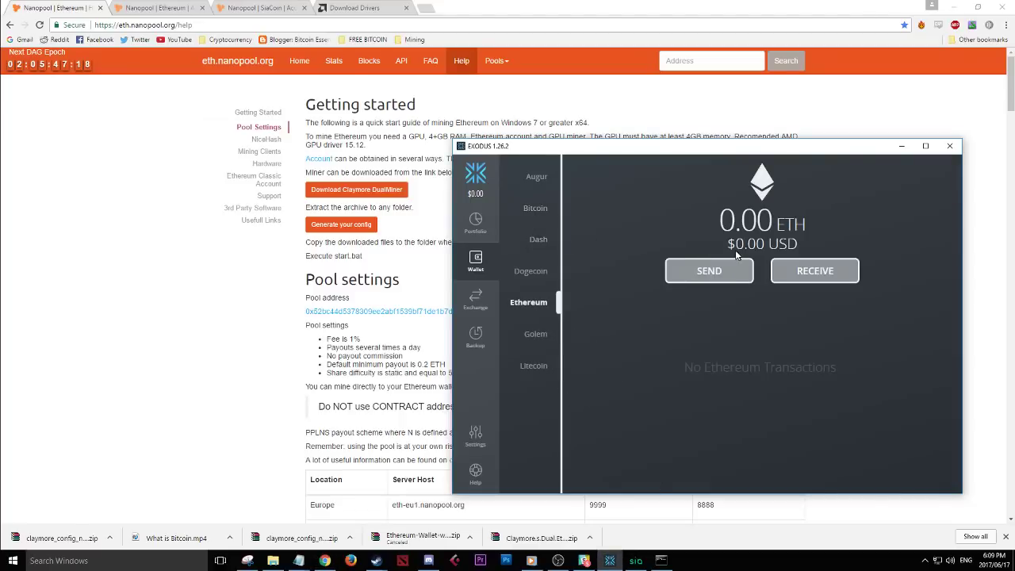
{"action": "left_click", "coordinate": [162, 203]}
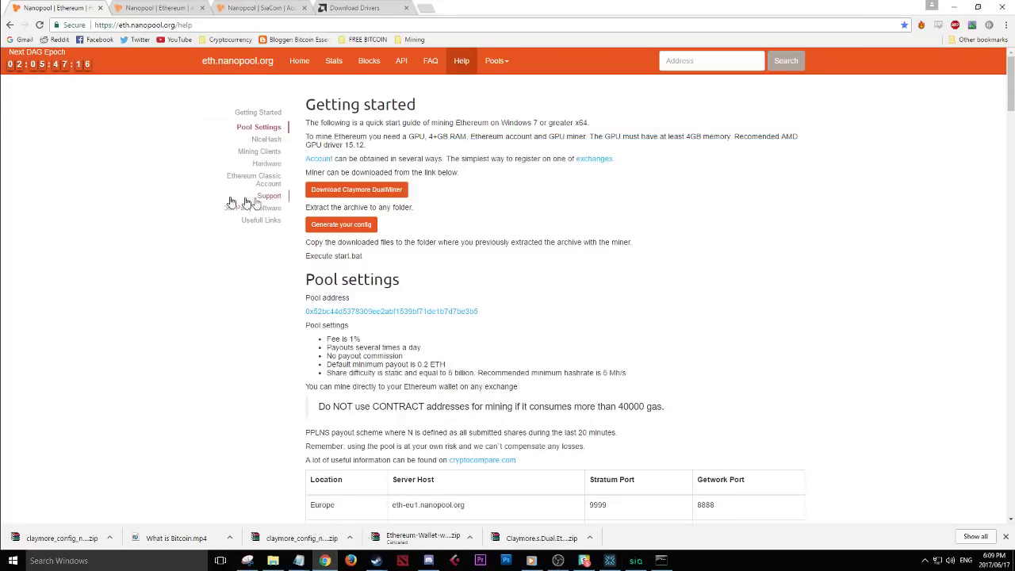
{"action": "left_click_drag", "start_coordinate": [322, 172], "coordinate": [428, 172]}
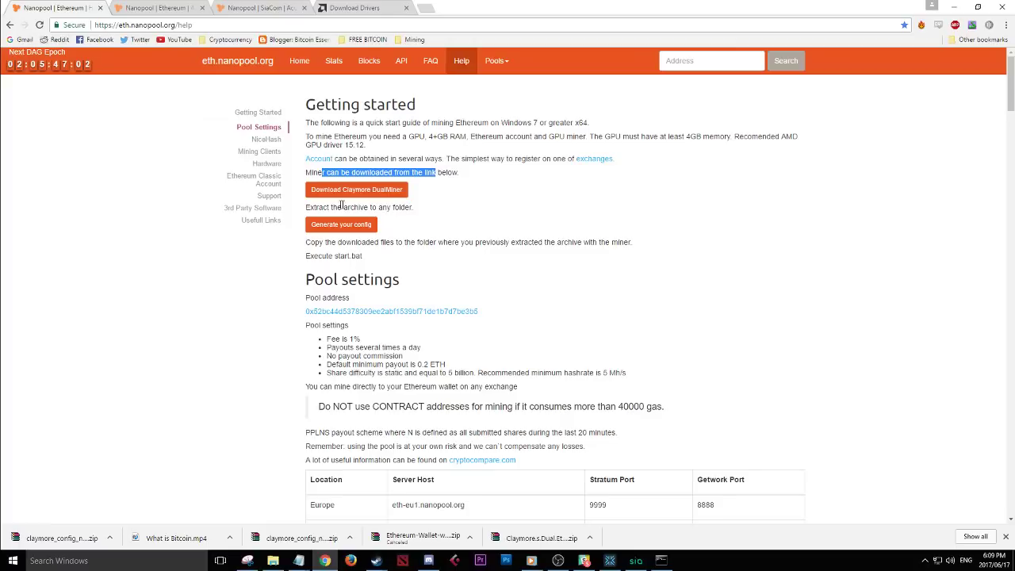
{"action": "left_click_drag", "start_coordinate": [319, 207], "coordinate": [359, 208]}
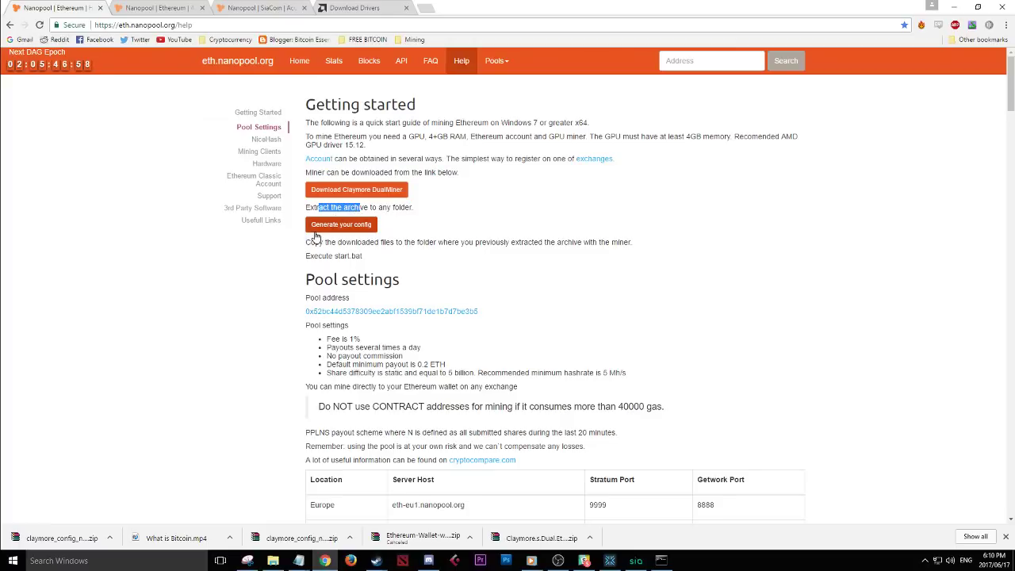
{"action": "left_click", "coordinate": [469, 224]}
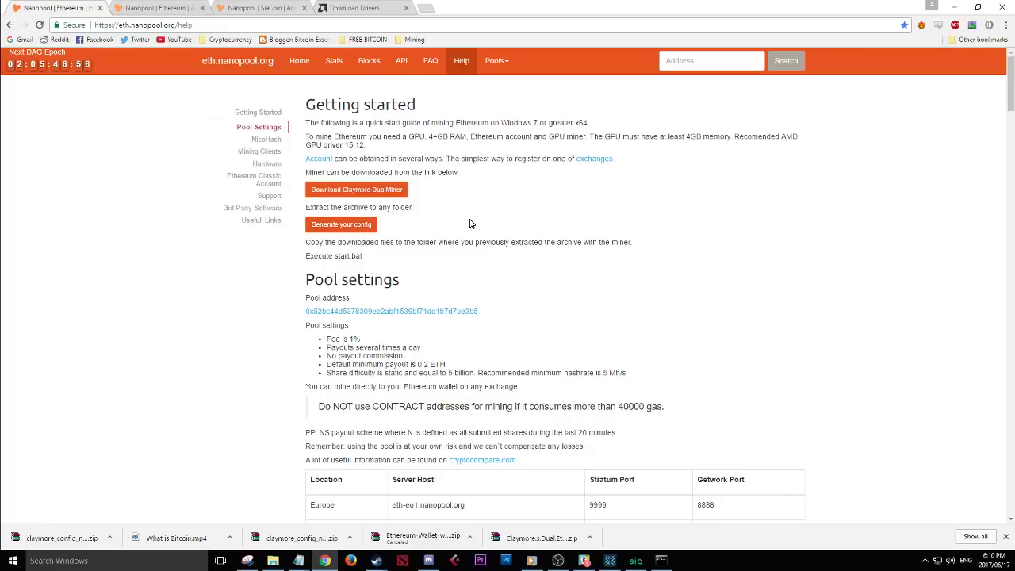
{"action": "left_click_drag", "start_coordinate": [451, 175], "coordinate": [302, 199]}
Step: Open the Claymore DualMiner config generator, keeping Ethereum as the first algorithm, and focus its address field
{"action": "left_click", "coordinate": [341, 225]}
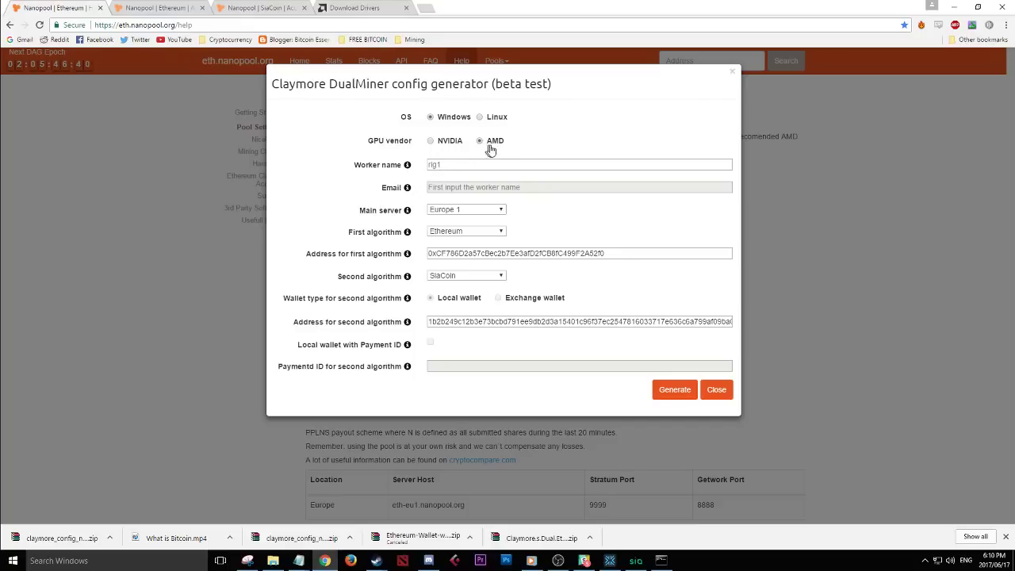
{"action": "left_click", "coordinate": [444, 166]}
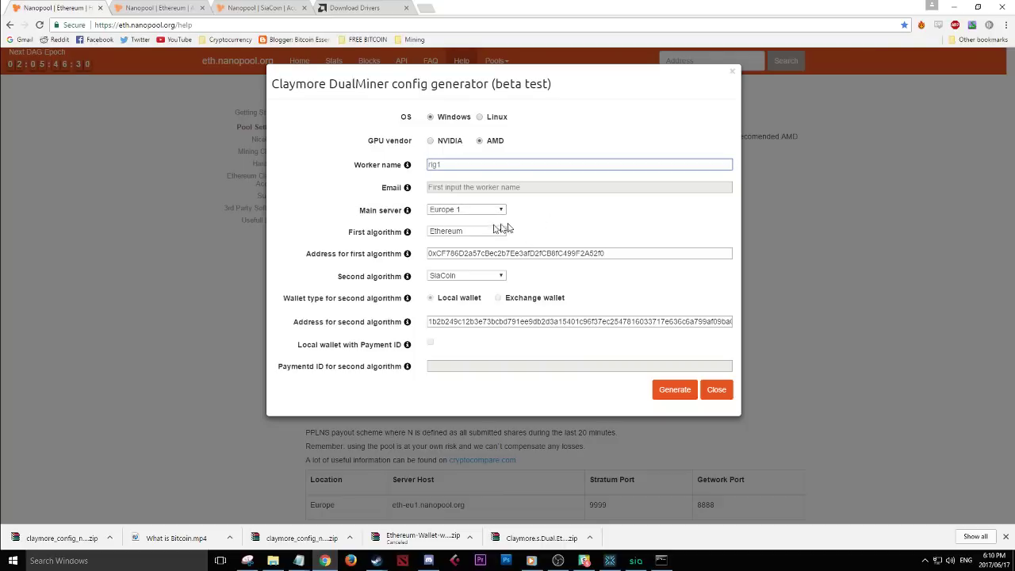
{"action": "left_click", "coordinate": [446, 232]}
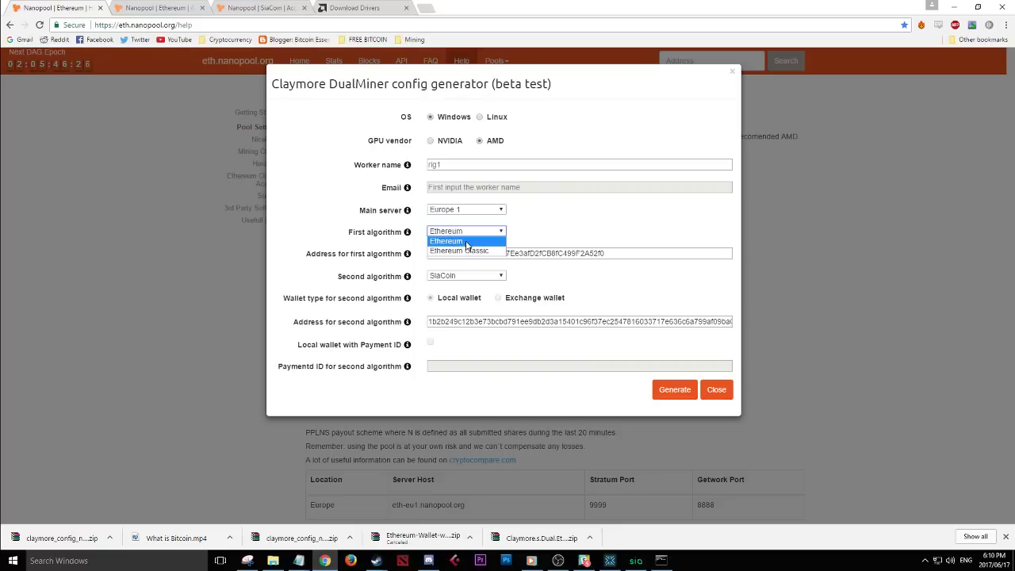
{"action": "left_click", "coordinate": [466, 242]}
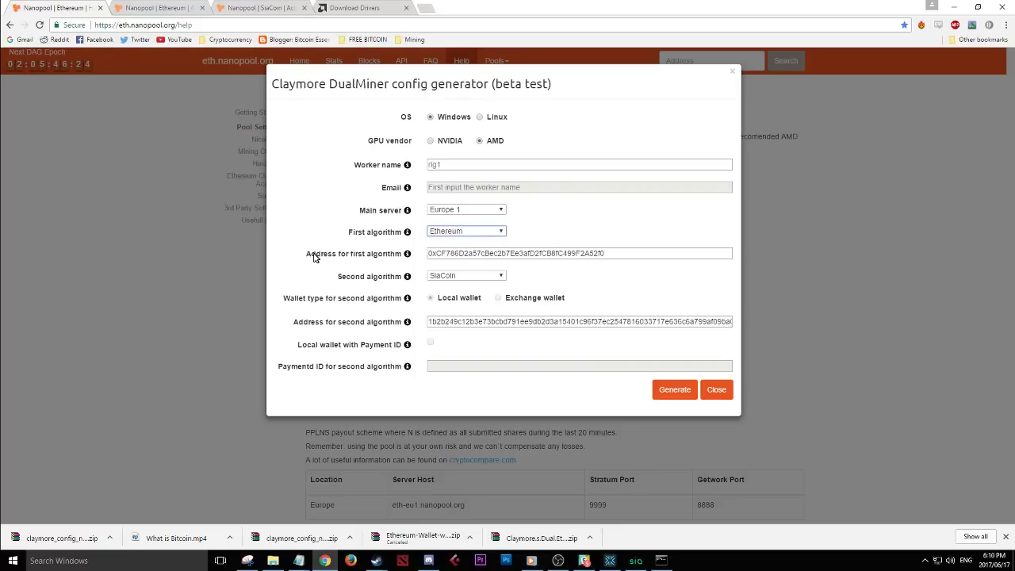
{"action": "left_click", "coordinate": [487, 253]}
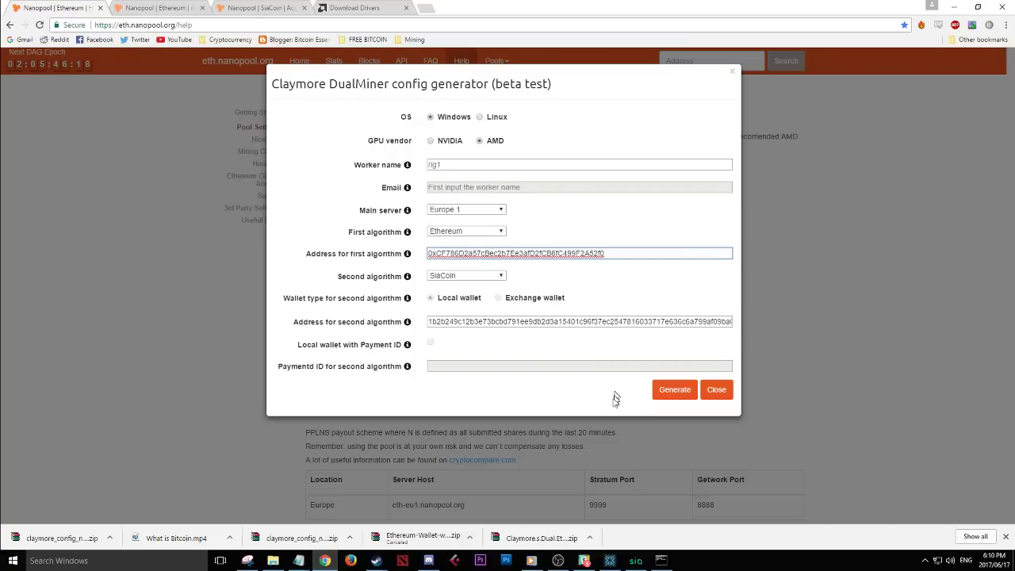
Step: Copy the Ethereum receiving address from the Exodus wallet
{"action": "left_click", "coordinate": [611, 562]}
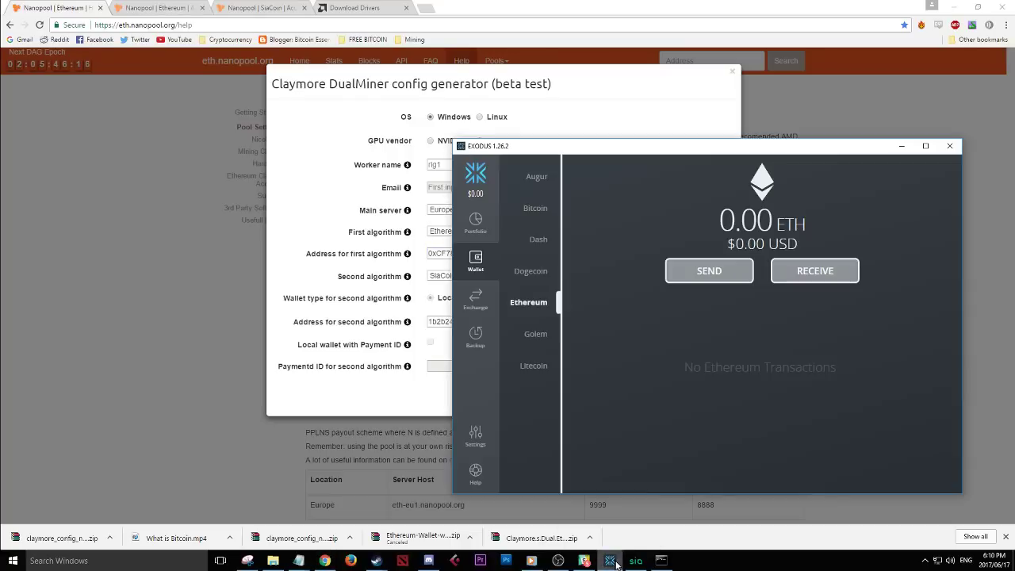
{"action": "left_click", "coordinate": [843, 279]}
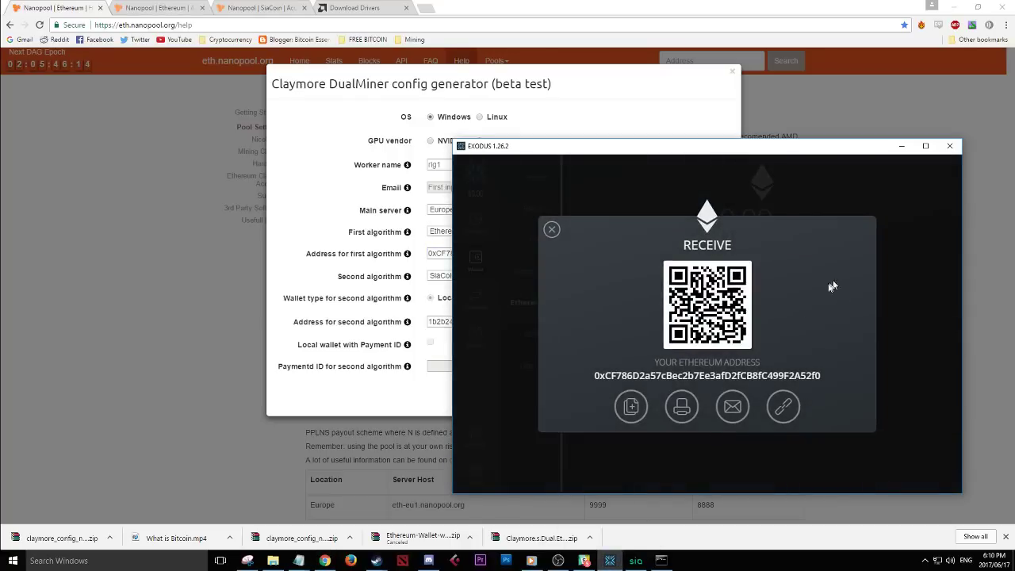
{"action": "double_click", "coordinate": [817, 379]}
{"action": "left_click", "coordinate": [625, 402]}
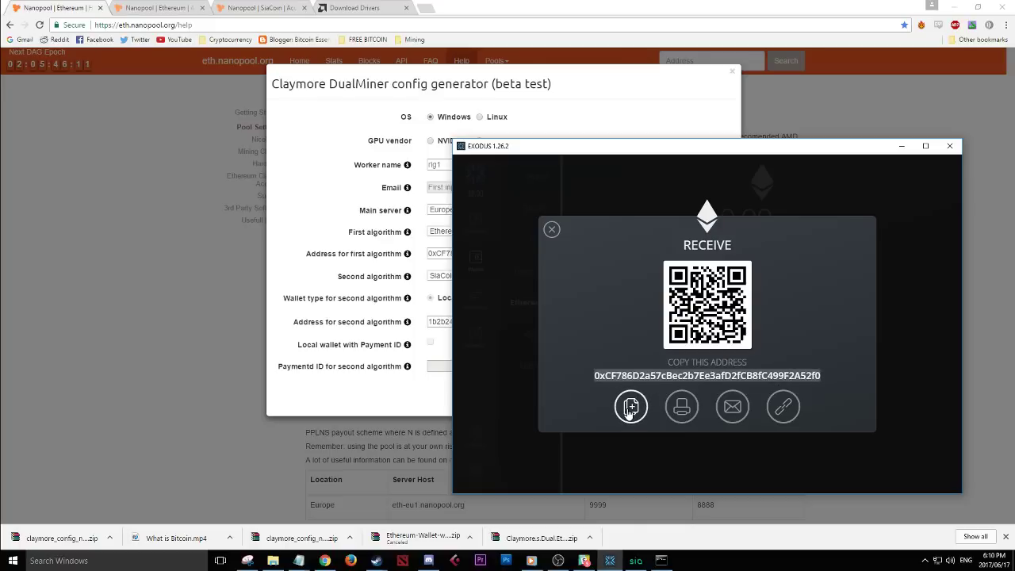
Step: Back in the config generator, select the existing first-algorithm address for replacement
{"action": "left_click", "coordinate": [337, 211]}
{"action": "left_click", "coordinate": [470, 253]}
{"action": "left_click_drag", "start_coordinate": [617, 254], "coordinate": [563, 255]}
{"action": "double_click", "coordinate": [563, 256]}
{"action": "right_click", "coordinate": [437, 256]}
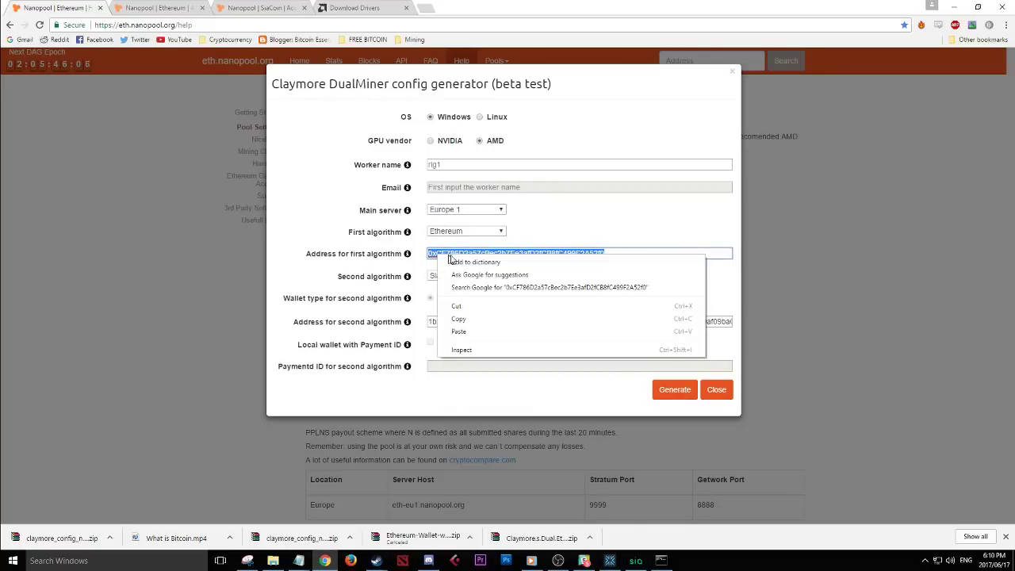
Step: Paste the Exodus Ethereum address as first-algorithm address, keep SiaCoin second, and bring up Sia-UI
{"action": "left_click", "coordinate": [473, 332]}
{"action": "left_click", "coordinate": [670, 236]}
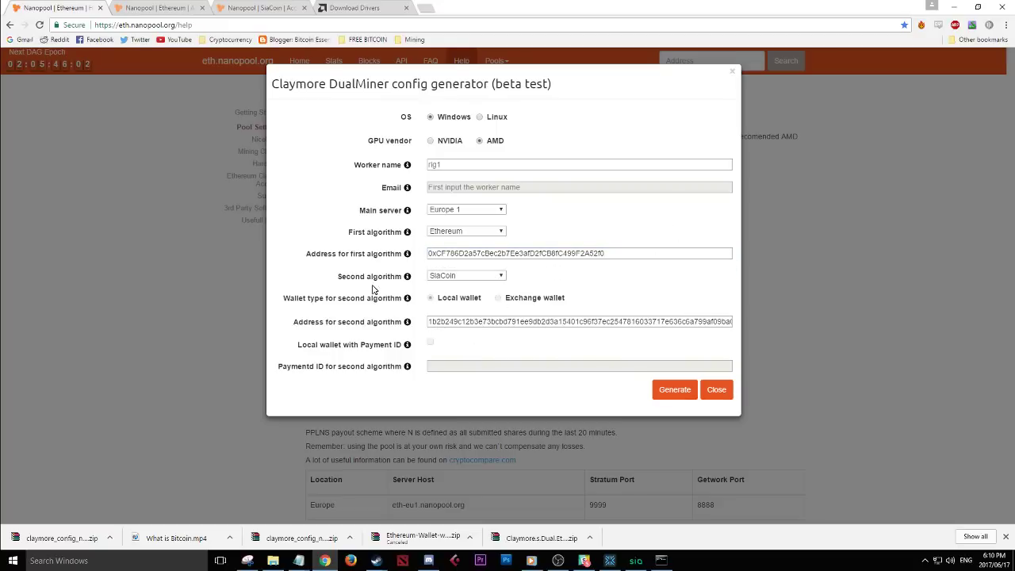
{"action": "left_click", "coordinate": [465, 277]}
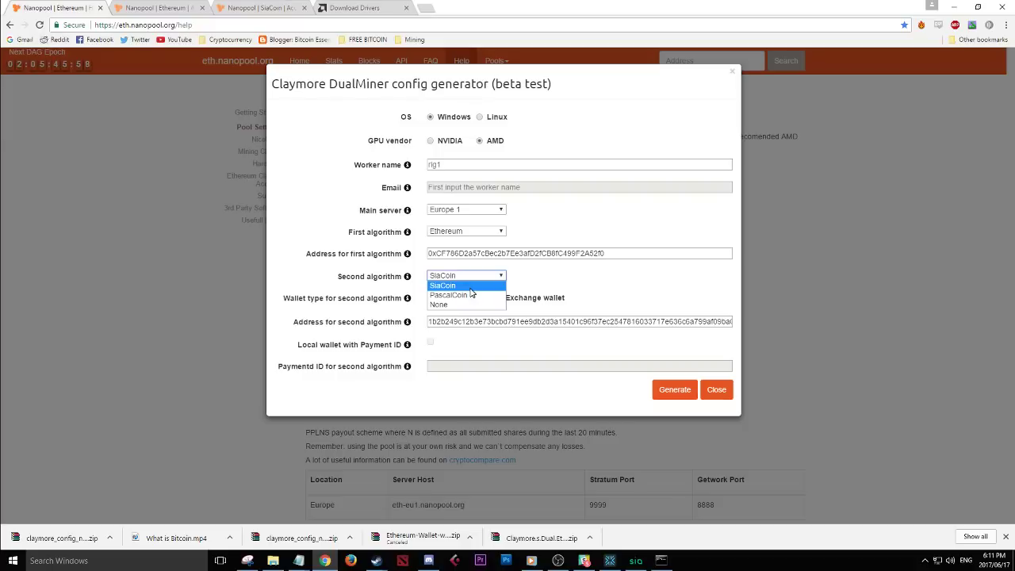
{"action": "left_click", "coordinate": [476, 277]}
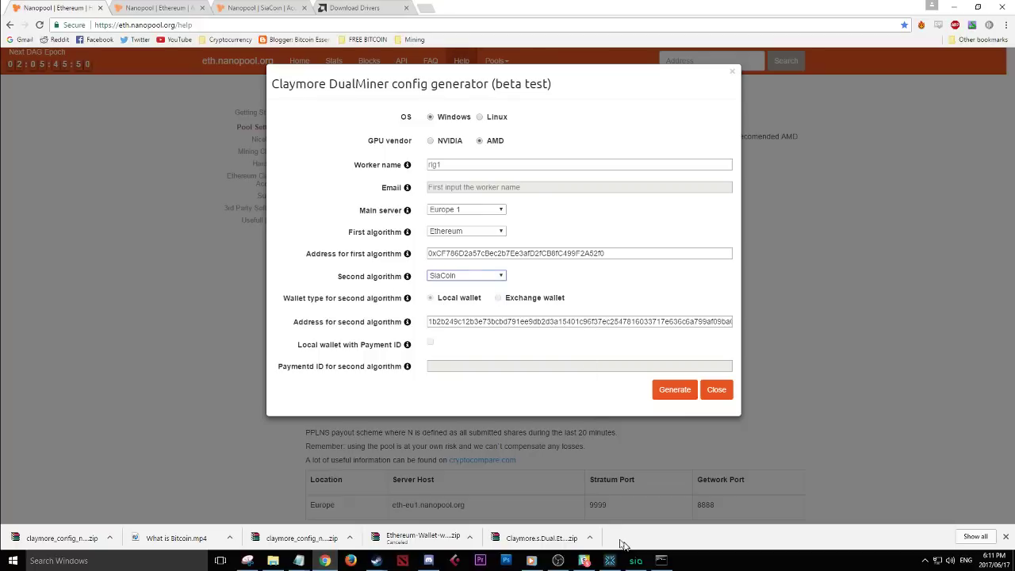
{"action": "left_click", "coordinate": [635, 560]}
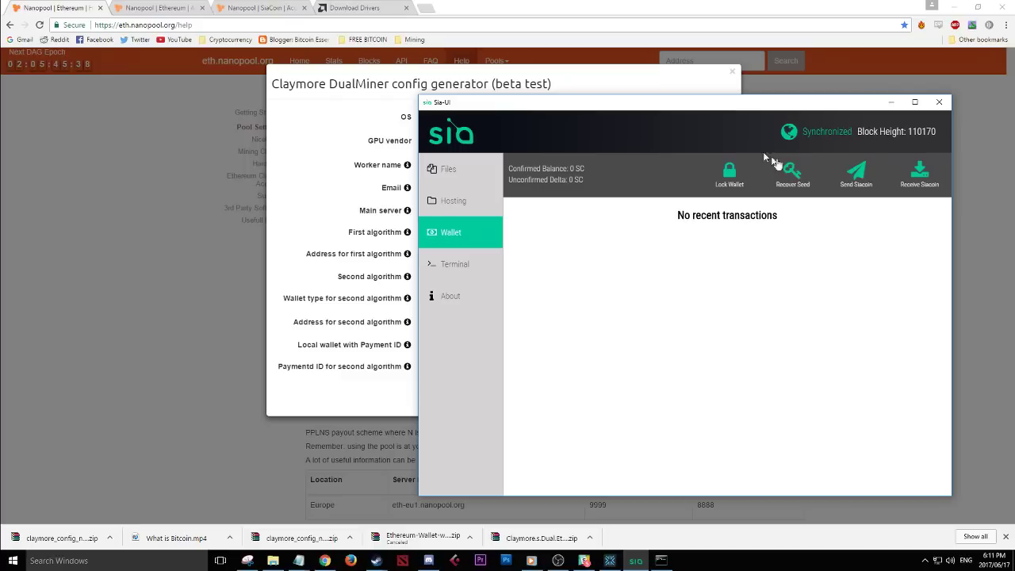
Step: Reveal and copy the Sia wallet's Siacoin receiving address, then close the dialog
{"action": "left_click", "coordinate": [914, 180]}
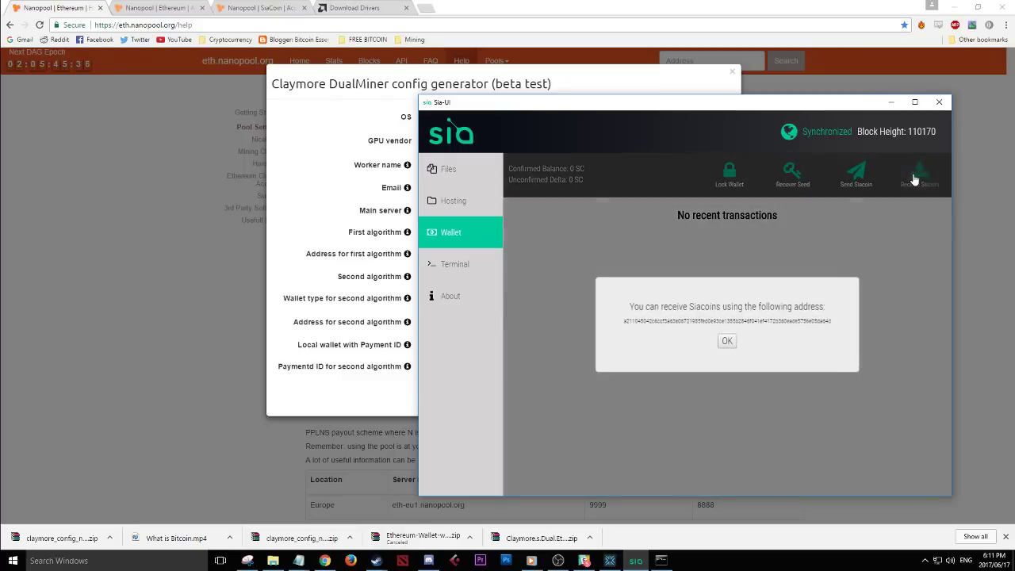
{"action": "left_click_drag", "start_coordinate": [834, 323], "coordinate": [618, 322]}
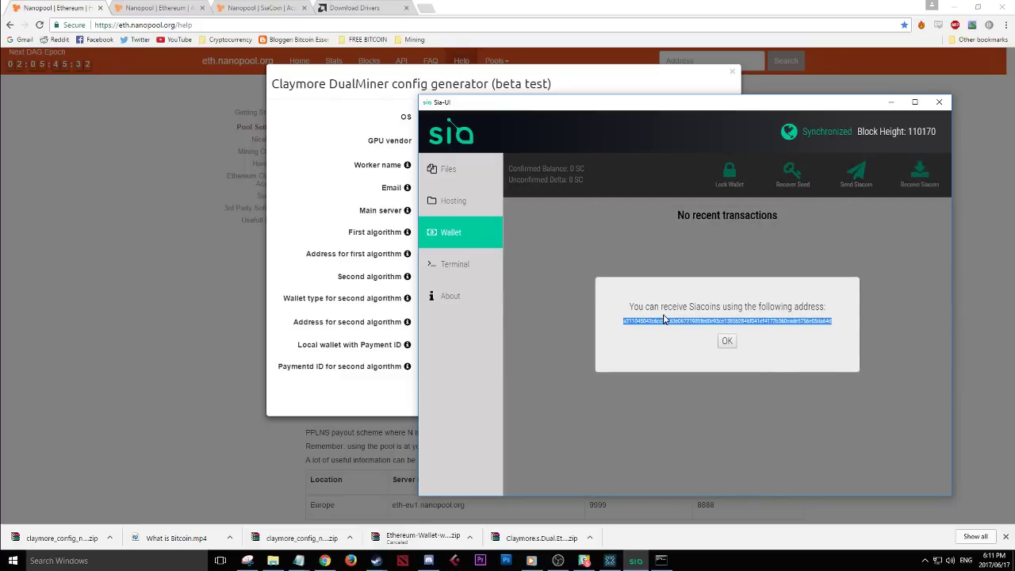
{"action": "left_click", "coordinate": [727, 342]}
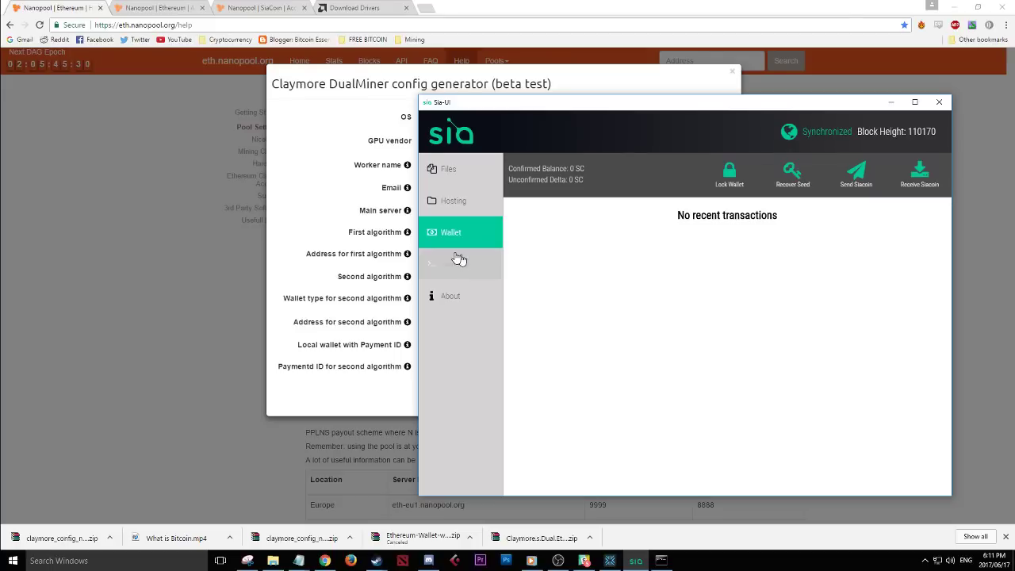
Step: Return to the config generator and select all text in the second-algorithm address field
{"action": "left_click", "coordinate": [343, 209]}
{"action": "left_click", "coordinate": [462, 322]}
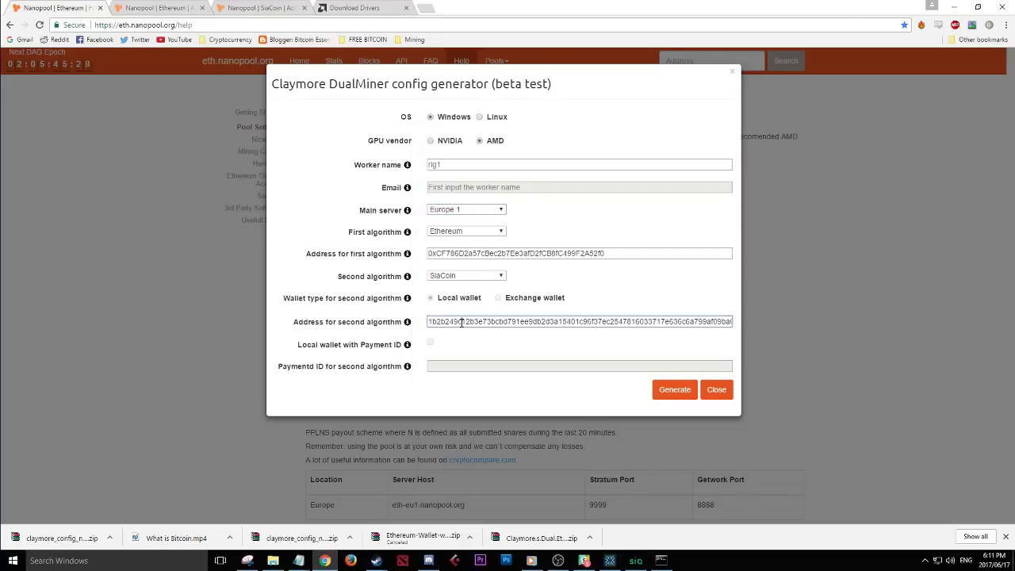
{"action": "key", "text": "ctrl+a"}
Step: Paste the Siacoin address as second-algorithm address, generate the config, and show the Claymore miner v9.5 folder
{"action": "right_click", "coordinate": [474, 316]}
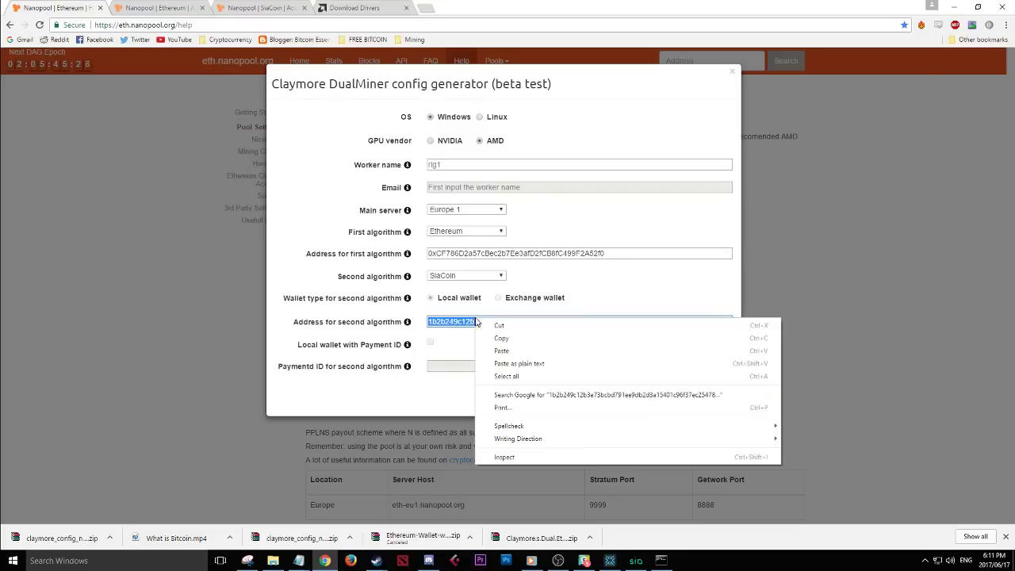
{"action": "left_click", "coordinate": [515, 353]}
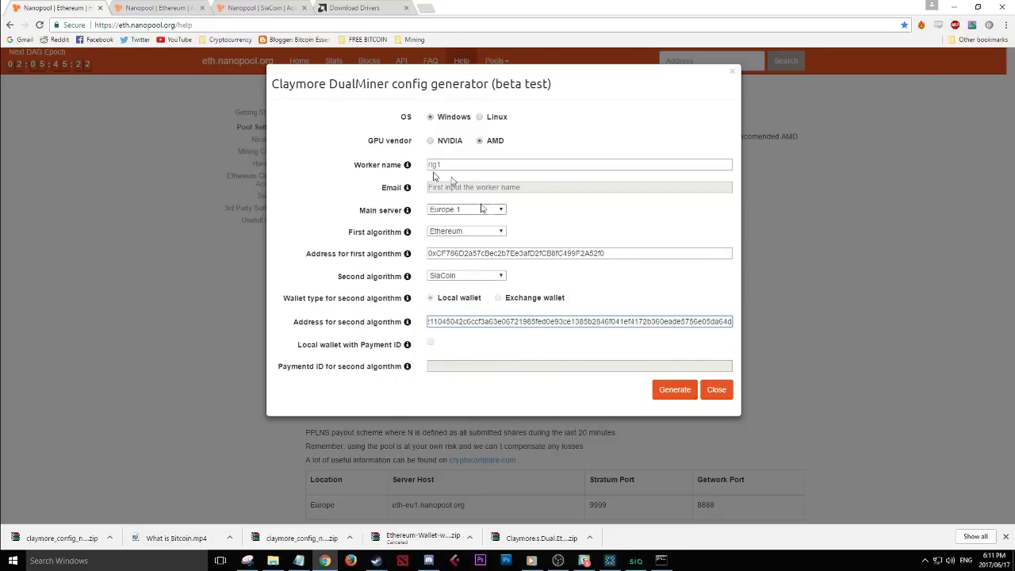
{"action": "left_click", "coordinate": [674, 393]}
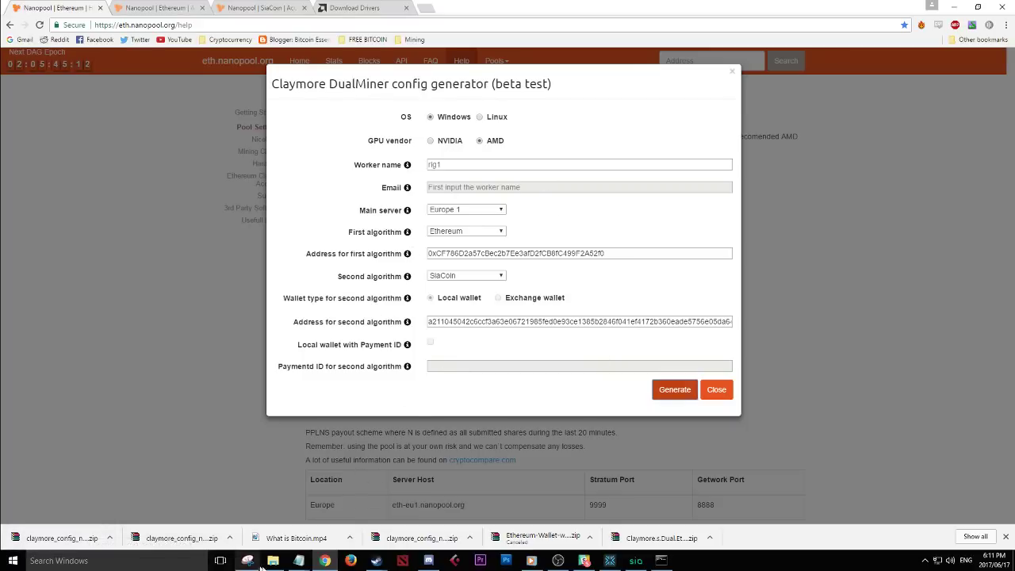
{"action": "mouse_move", "coordinate": [270, 564]}
{"action": "left_click", "coordinate": [252, 523]}
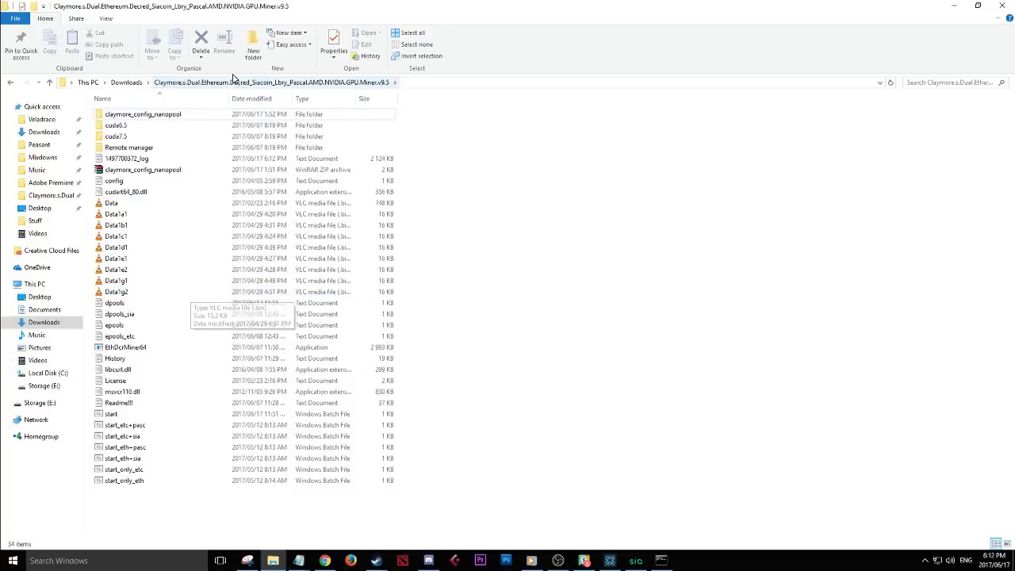
Step: Close the generator, check claymore_config_nanopool is empty, and select its ZIP archive in the miner folder
{"action": "left_click", "coordinate": [326, 561]}
{"action": "left_click", "coordinate": [768, 467]}
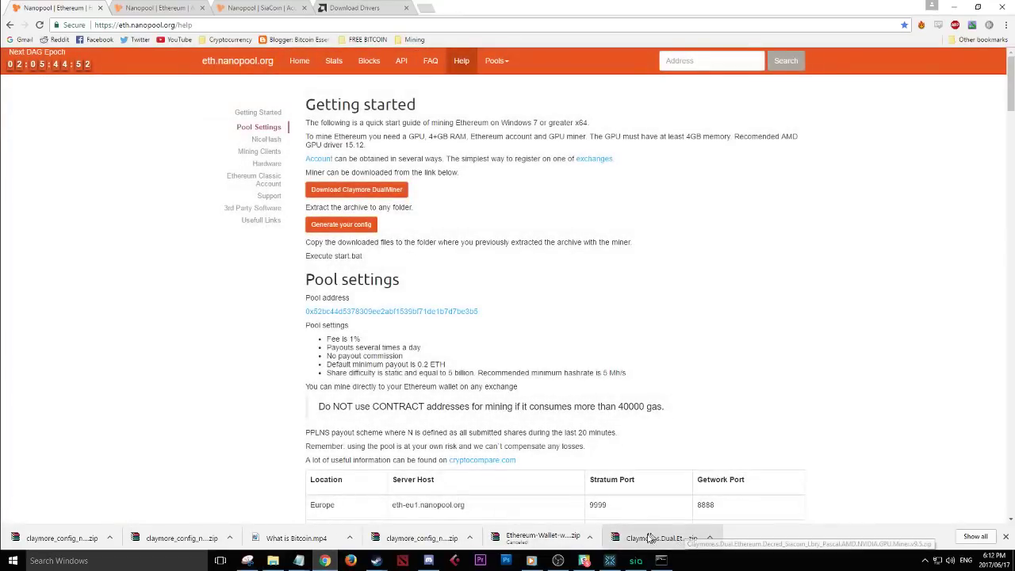
{"action": "left_click", "coordinate": [277, 562]}
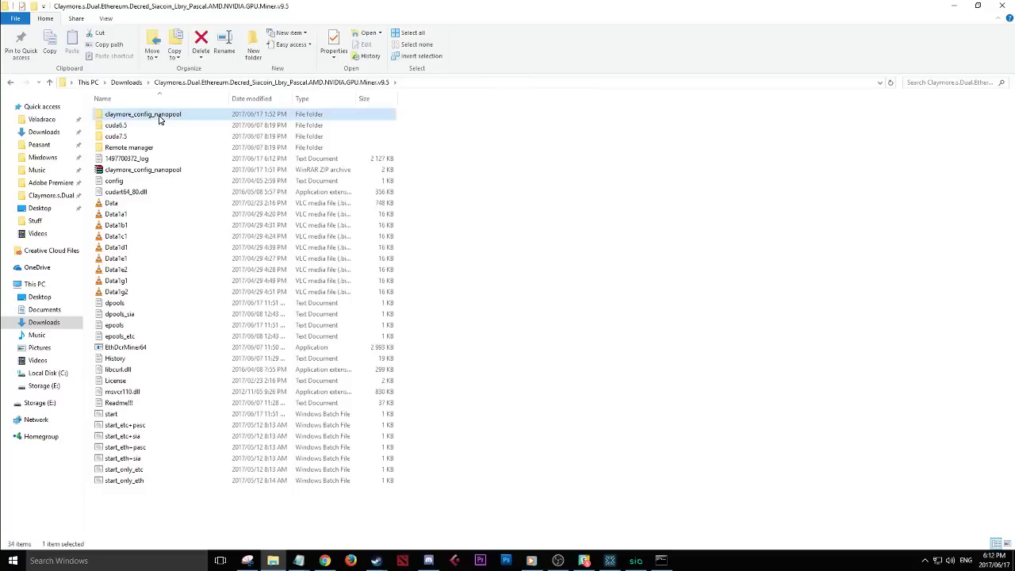
{"action": "double_click", "coordinate": [159, 117]}
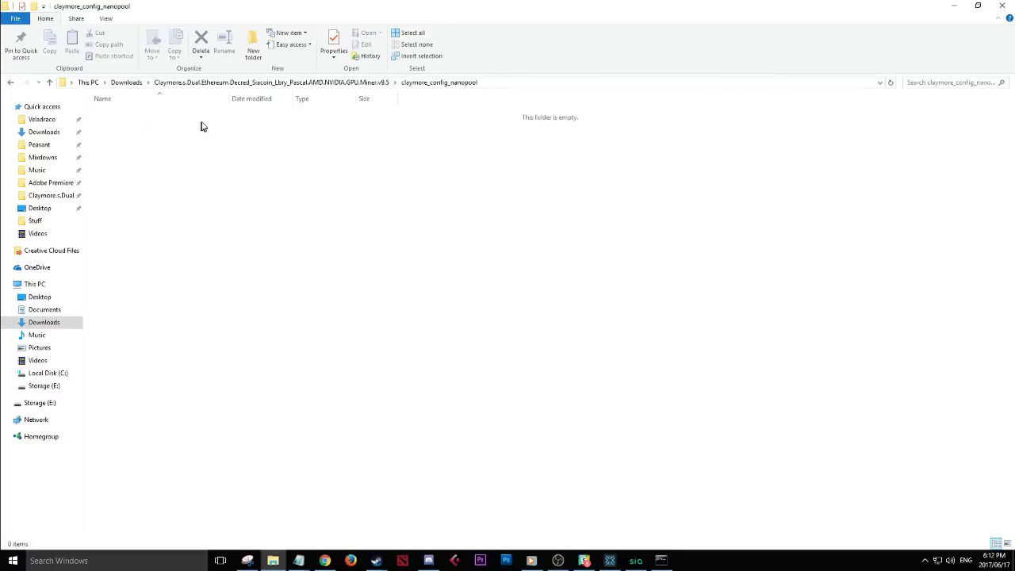
{"action": "left_click", "coordinate": [184, 82]}
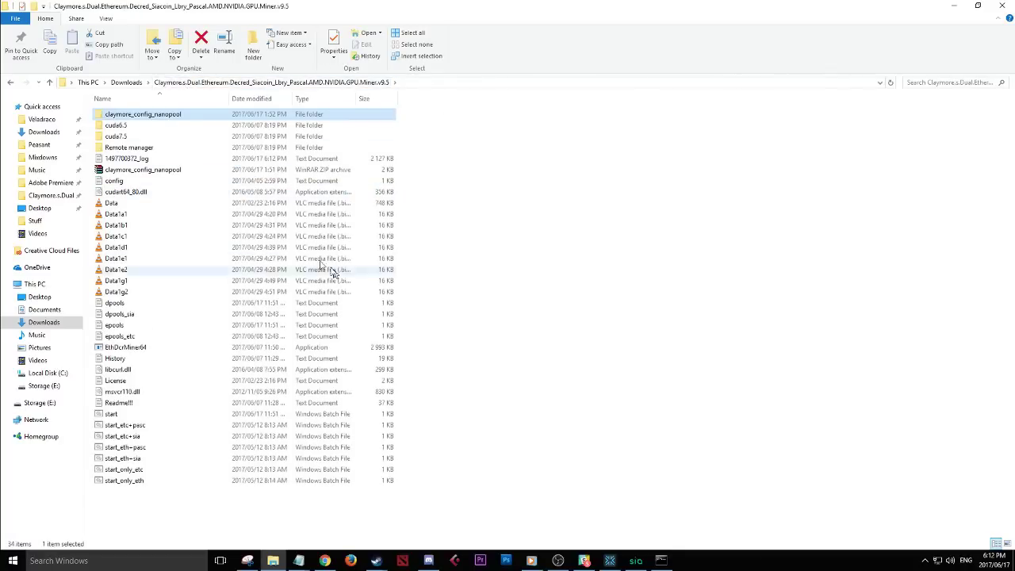
{"action": "left_click", "coordinate": [143, 510]}
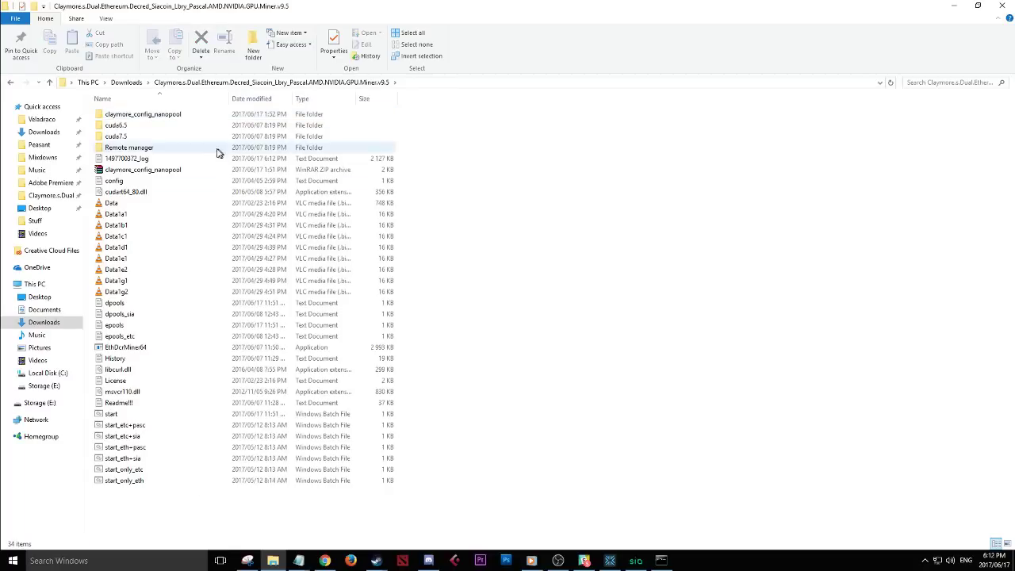
{"action": "left_click", "coordinate": [163, 170]}
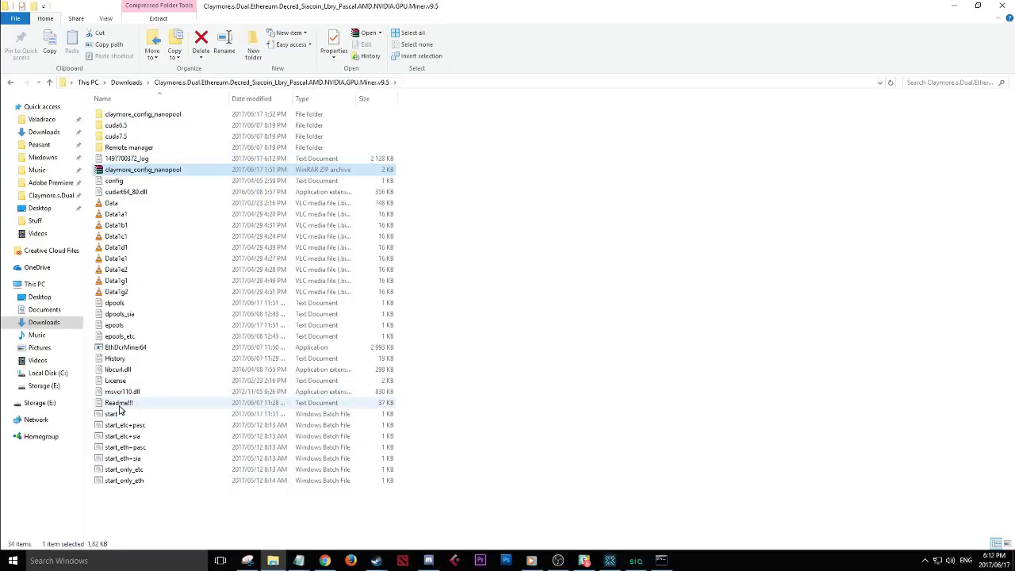
Step: Bring the miner console forward and reposition it, showing 14.683 Mh/s ETH and 440.487 Mh/s SC
{"action": "left_click", "coordinate": [667, 564]}
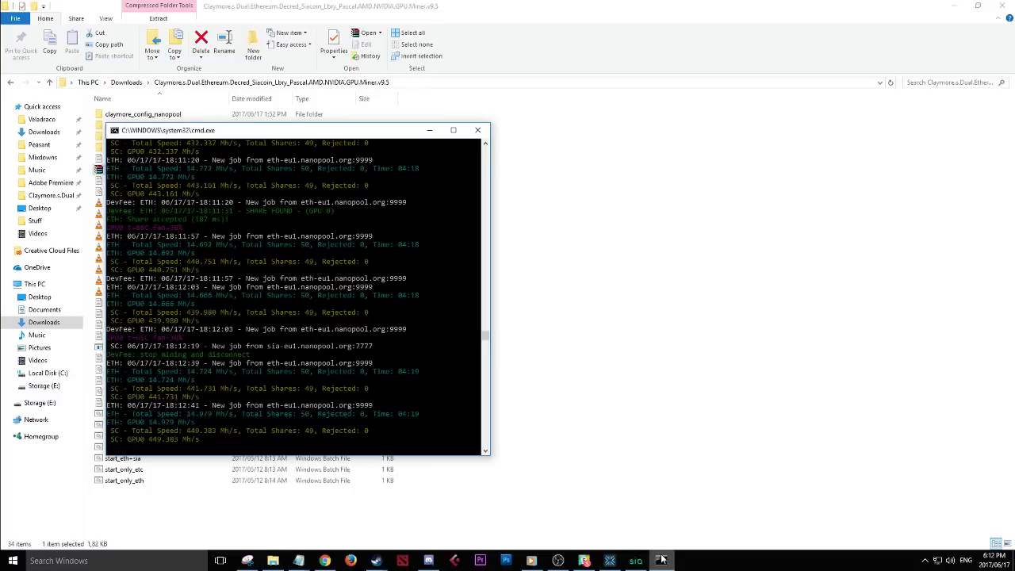
{"action": "left_click_drag", "start_coordinate": [224, 138], "coordinate": [517, 154]}
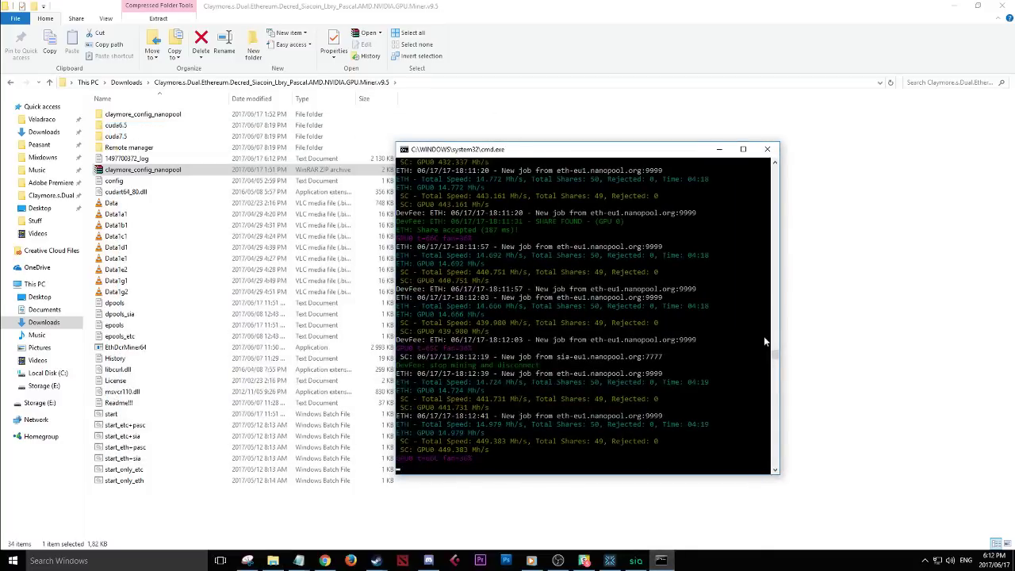
{"action": "left_click_drag", "start_coordinate": [780, 359], "coordinate": [777, 171]}
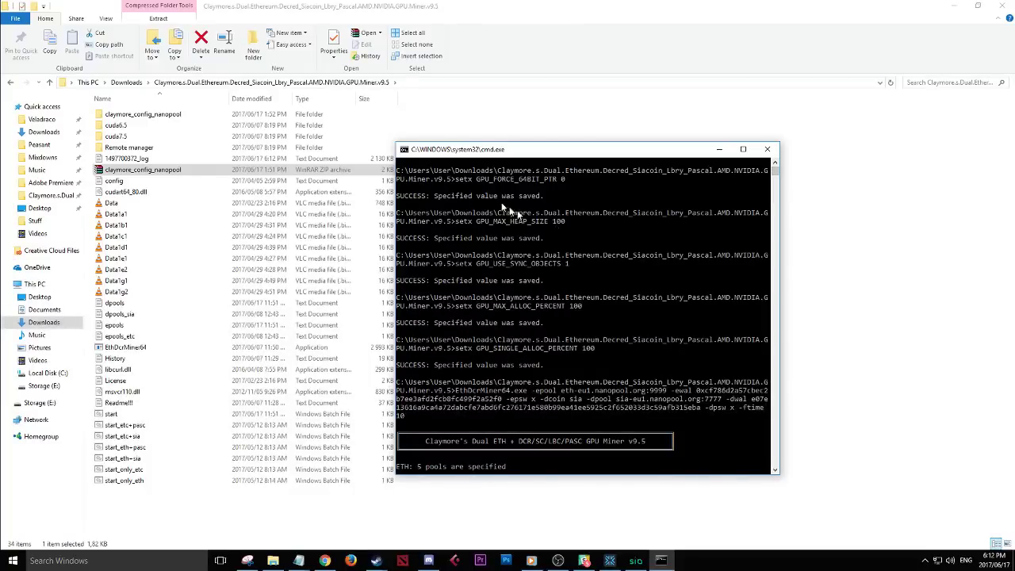
{"action": "left_click_drag", "start_coordinate": [778, 358], "coordinate": [733, 369]}
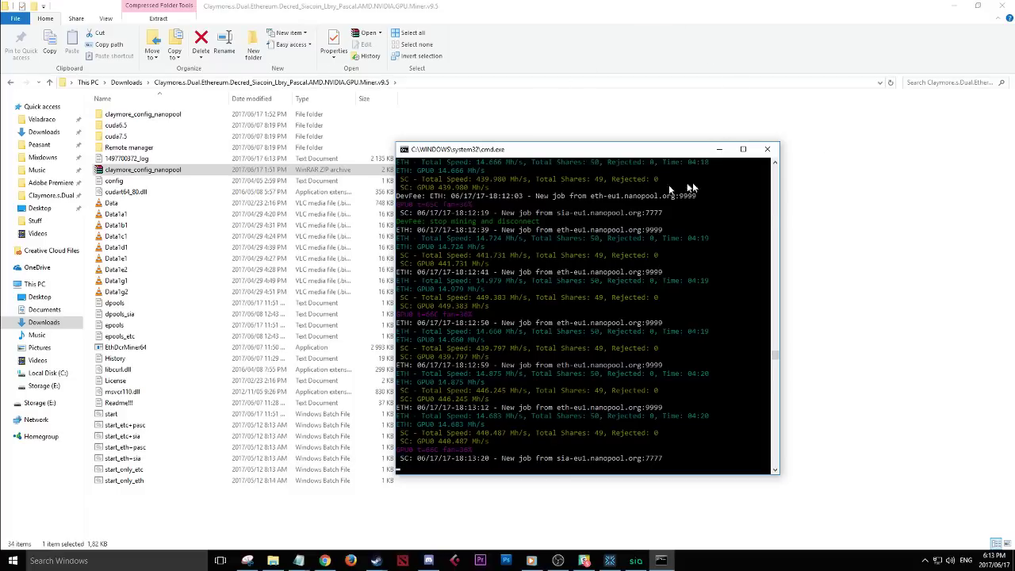
Step: Compare the Ethereum account address in the Nanopool URL with the Exodus receive address
{"action": "left_click", "coordinate": [325, 557]}
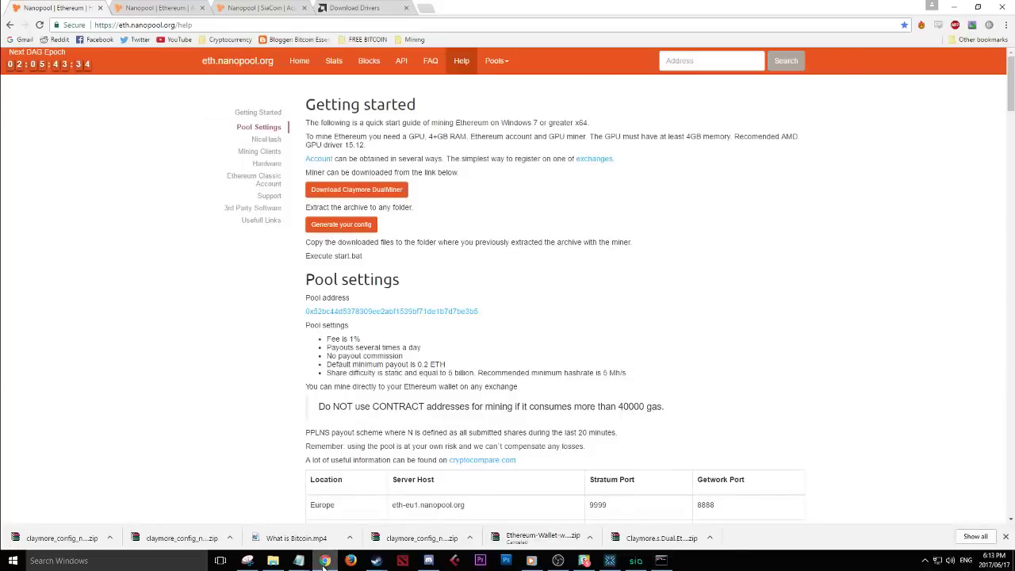
{"action": "left_click", "coordinate": [162, 7]}
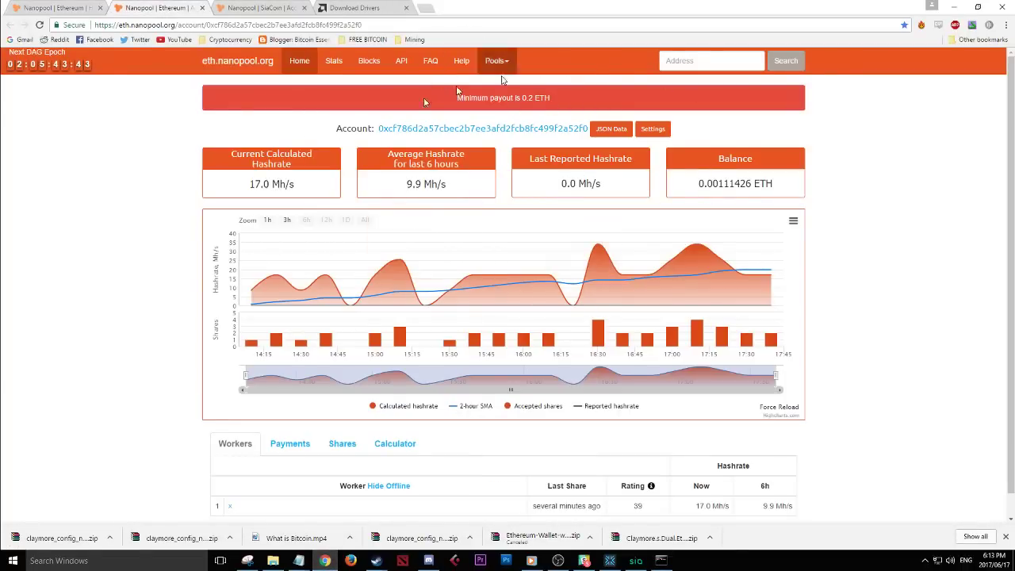
{"action": "mouse_move", "coordinate": [429, 164]}
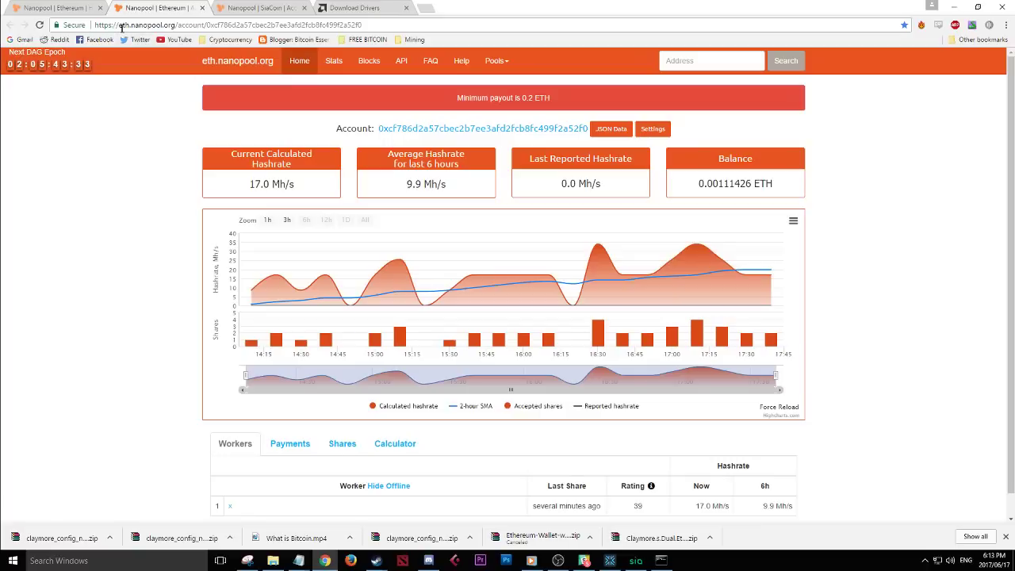
{"action": "left_click_drag", "start_coordinate": [131, 26], "coordinate": [373, 32]}
{"action": "left_click", "coordinate": [207, 24]}
{"action": "left_click", "coordinate": [610, 561]}
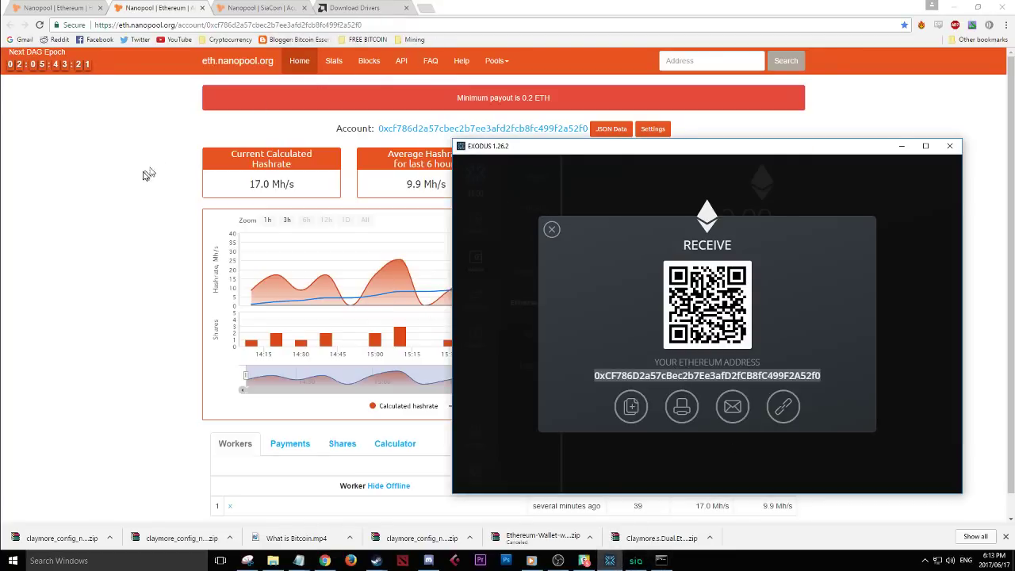
{"action": "left_click", "coordinate": [114, 200]}
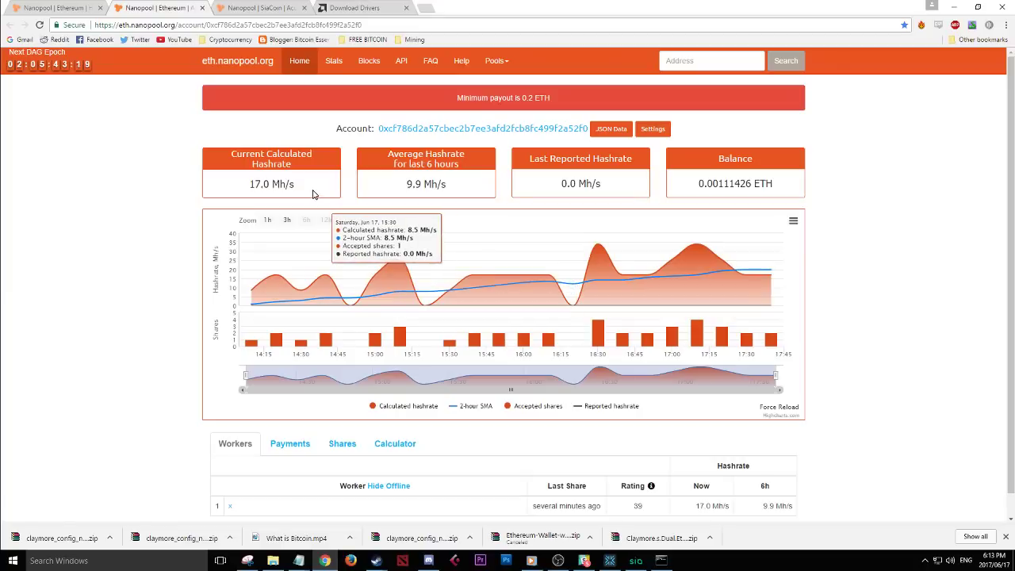
Step: Highlight the 0.00111426 ETH balance, then switch to the SiaCoin account page
{"action": "mouse_move", "coordinate": [444, 181]}
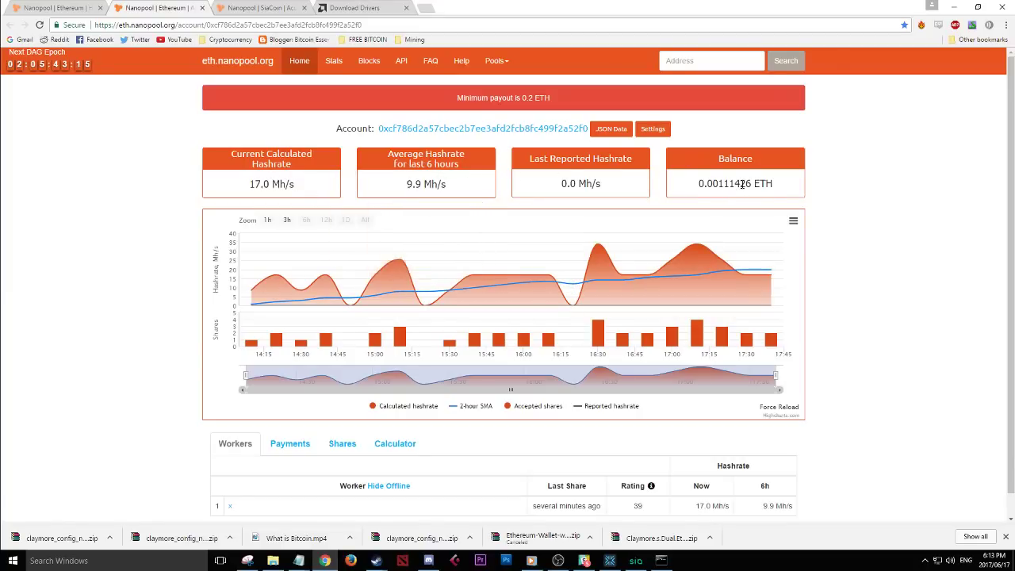
{"action": "left_click_drag", "start_coordinate": [748, 183], "coordinate": [714, 184]}
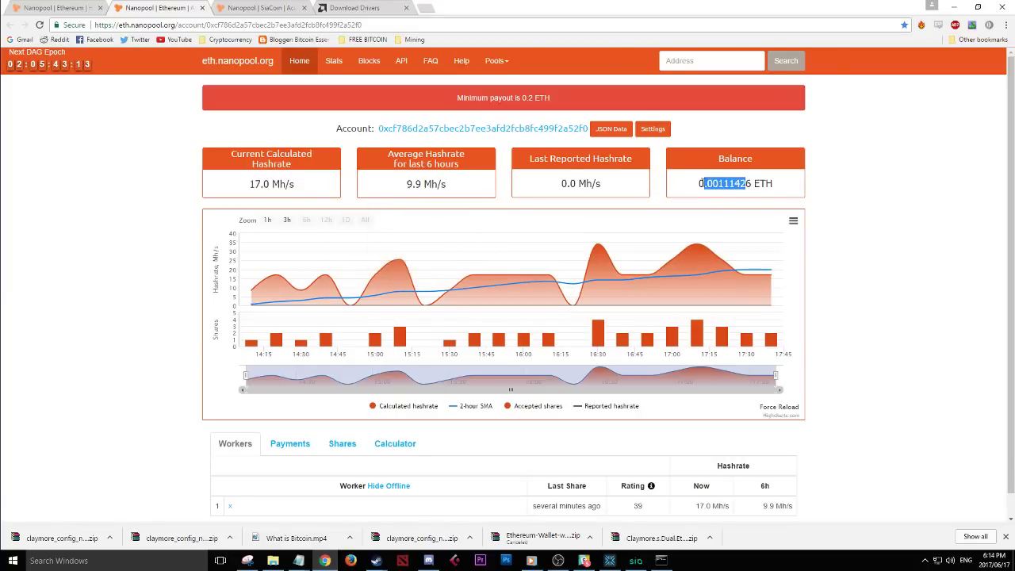
{"action": "left_click", "coordinate": [717, 183]}
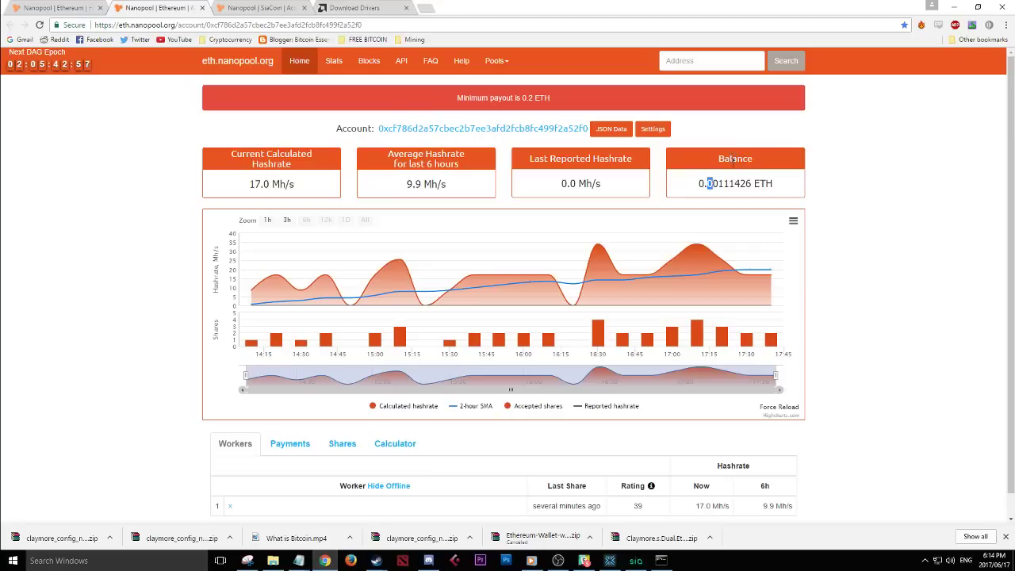
{"action": "left_click", "coordinate": [272, 7]}
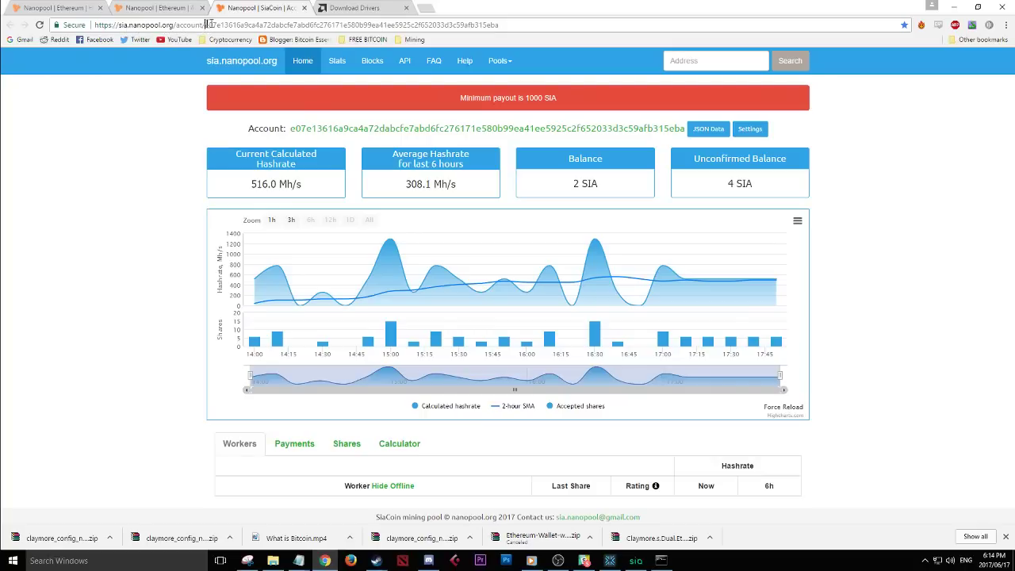
Step: Compare the SiaCoin account address and 2 SIA balance with Sia-UI, then return to the Ethereum dashboard
{"action": "left_click_drag", "start_coordinate": [205, 24], "coordinate": [503, 42]}
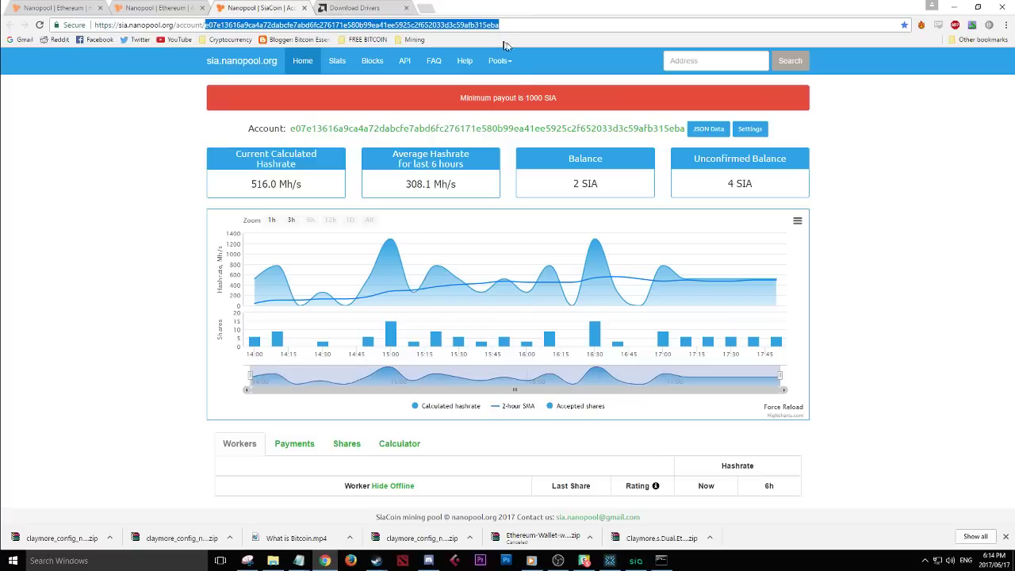
{"action": "left_click", "coordinate": [635, 560]}
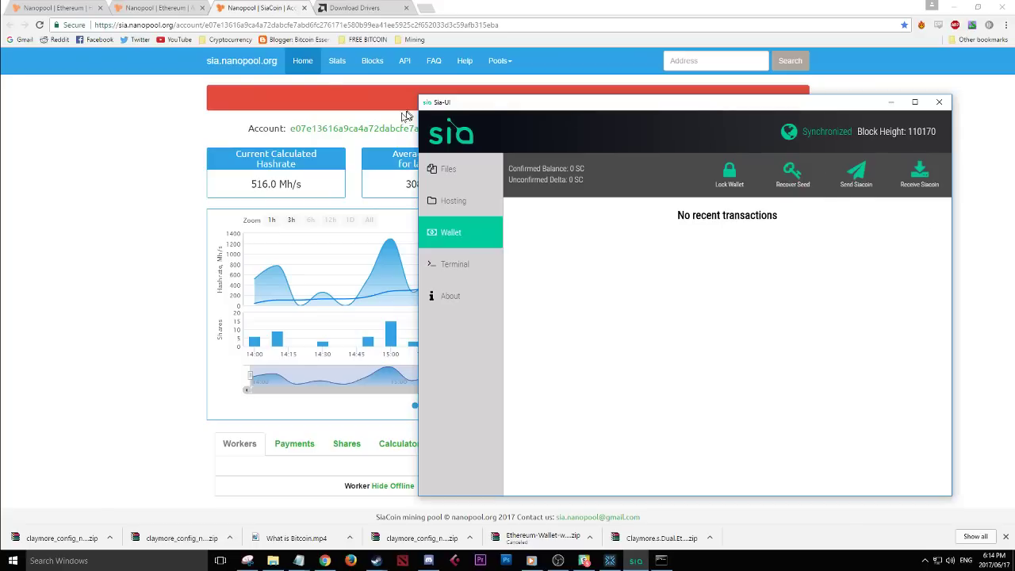
{"action": "left_click", "coordinate": [214, 22]}
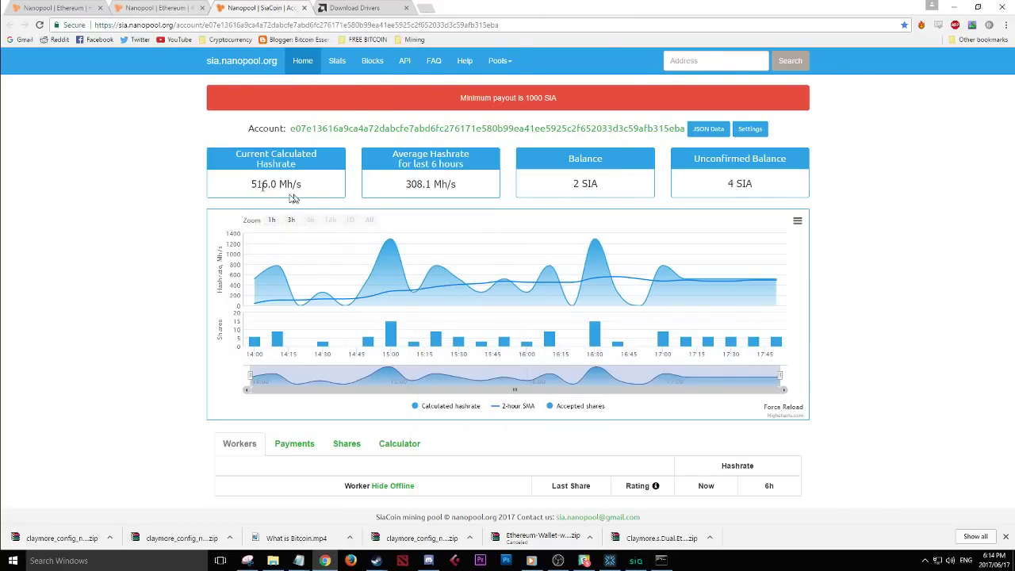
{"action": "left_click", "coordinate": [157, 8]}
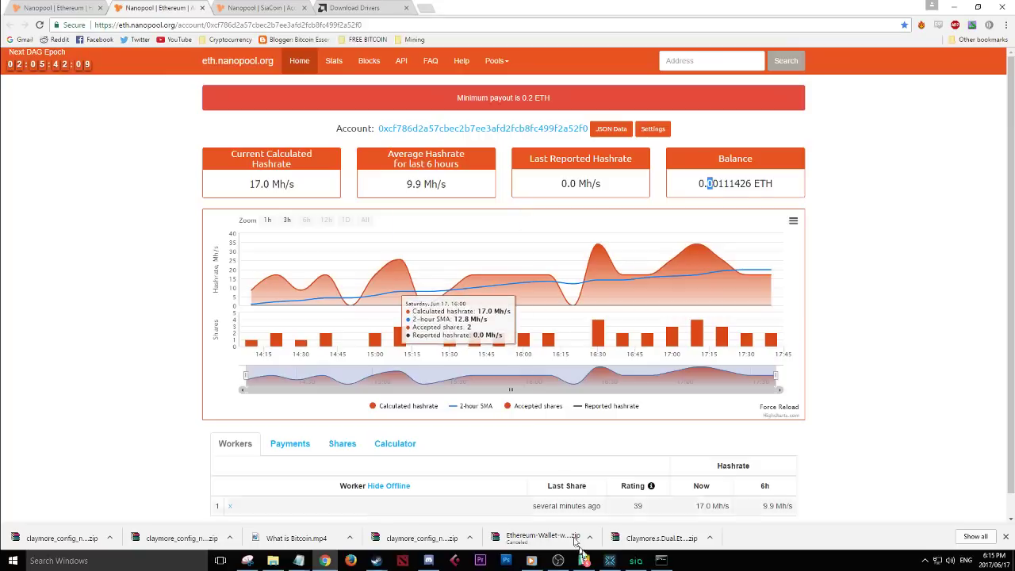
Step: Check the Exodus ETH receiving address and the Sia-UI wallet, then return to Nanopool's Getting started help page
{"action": "left_click", "coordinate": [618, 563]}
{"action": "left_click", "coordinate": [551, 230]}
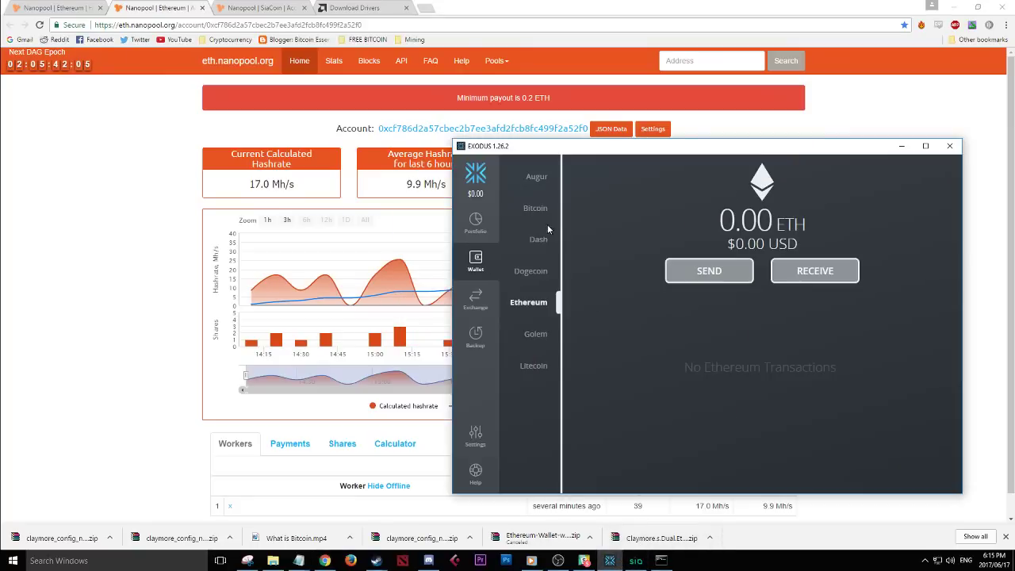
{"action": "left_click", "coordinate": [635, 561]}
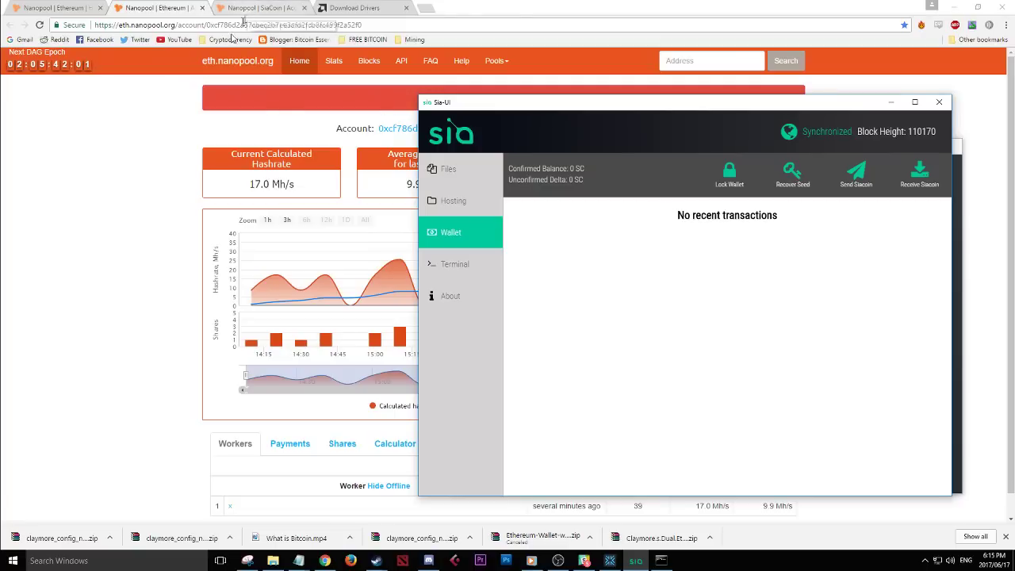
{"action": "left_click", "coordinate": [139, 123]}
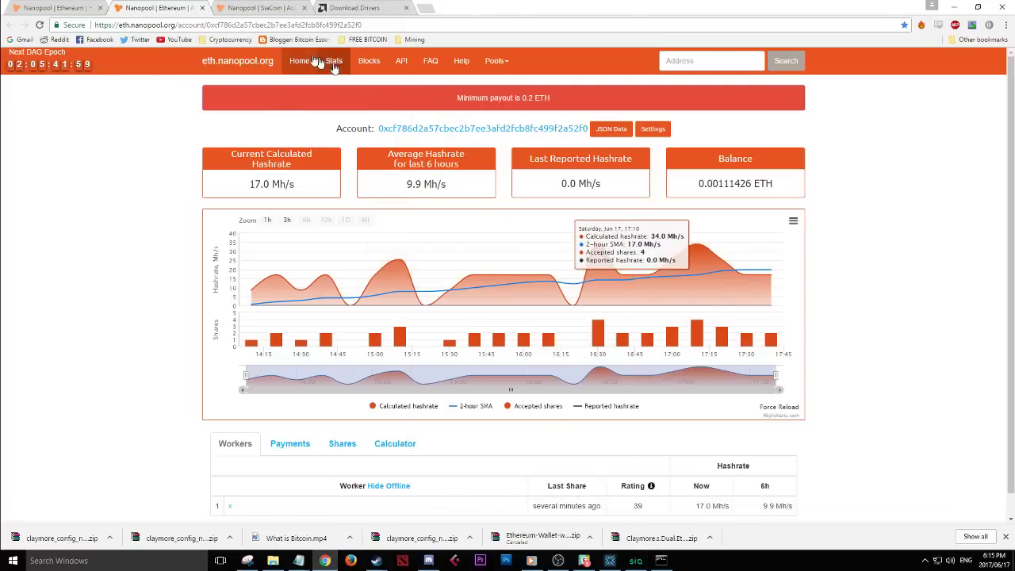
{"action": "left_click", "coordinate": [58, 7]}
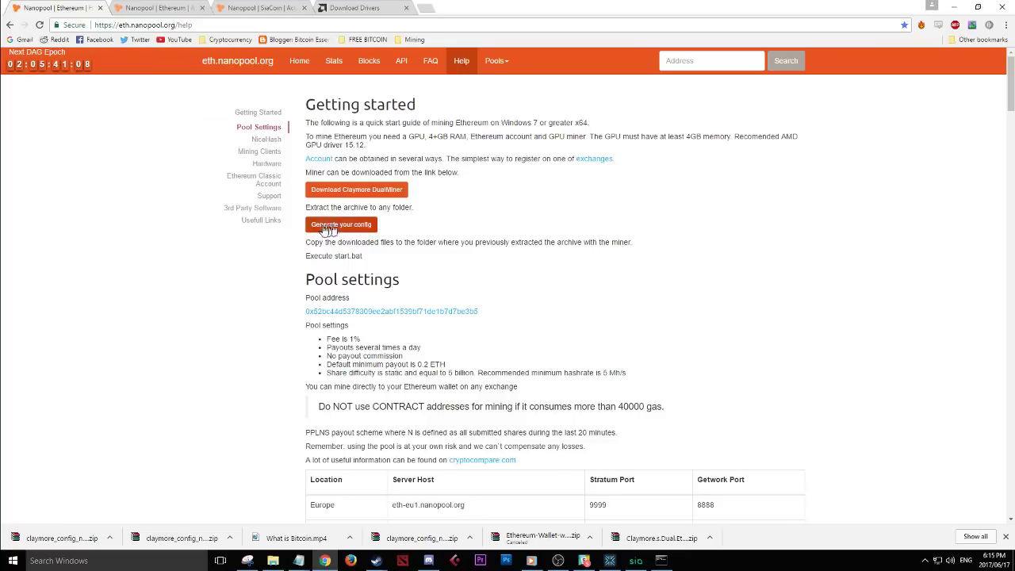
Step: Minimize Chrome, Explorer, Sia-UI and Exodus, and move the cmd.exe miner console to the desktop's left side
{"action": "left_click", "coordinate": [960, 6]}
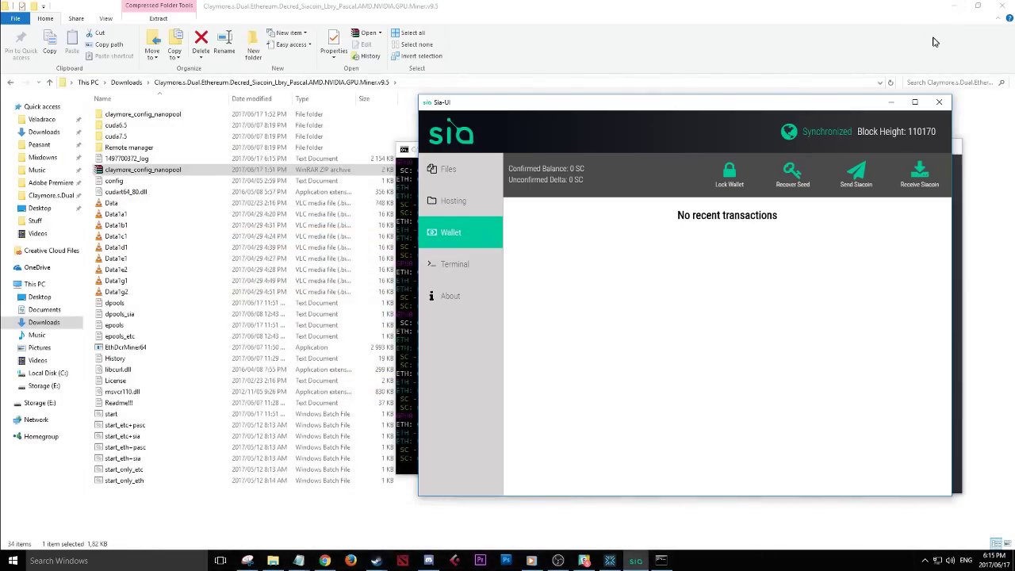
{"action": "left_click", "coordinate": [957, 8]}
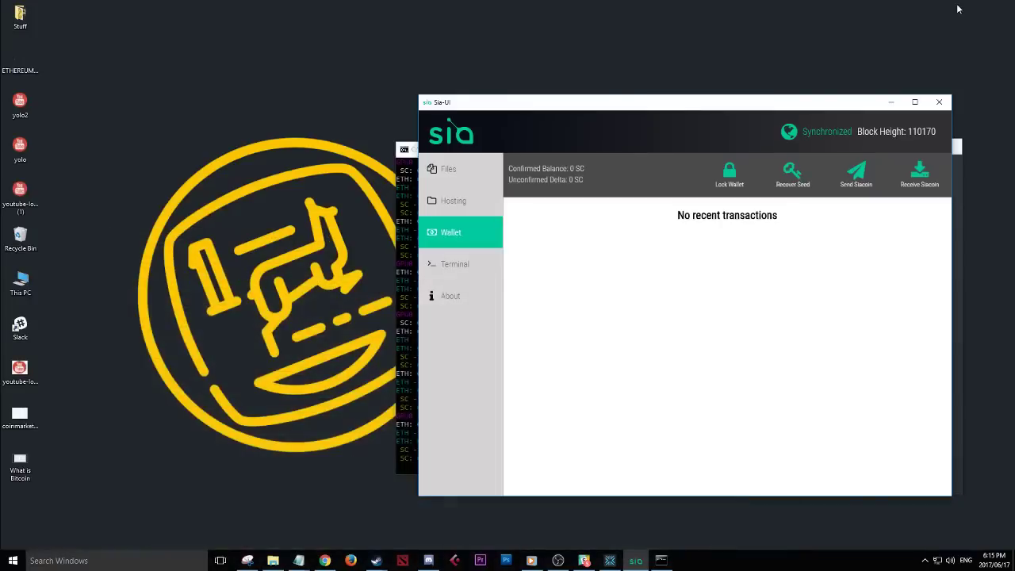
{"action": "left_click", "coordinate": [889, 103]}
{"action": "left_click", "coordinate": [903, 145]}
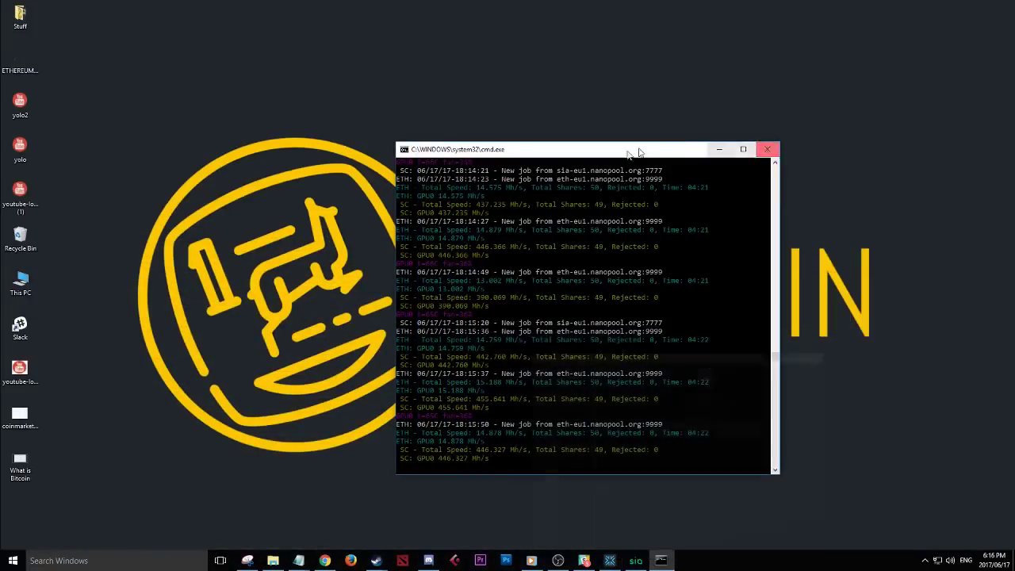
{"action": "left_click_drag", "start_coordinate": [624, 162], "coordinate": [234, 141]}
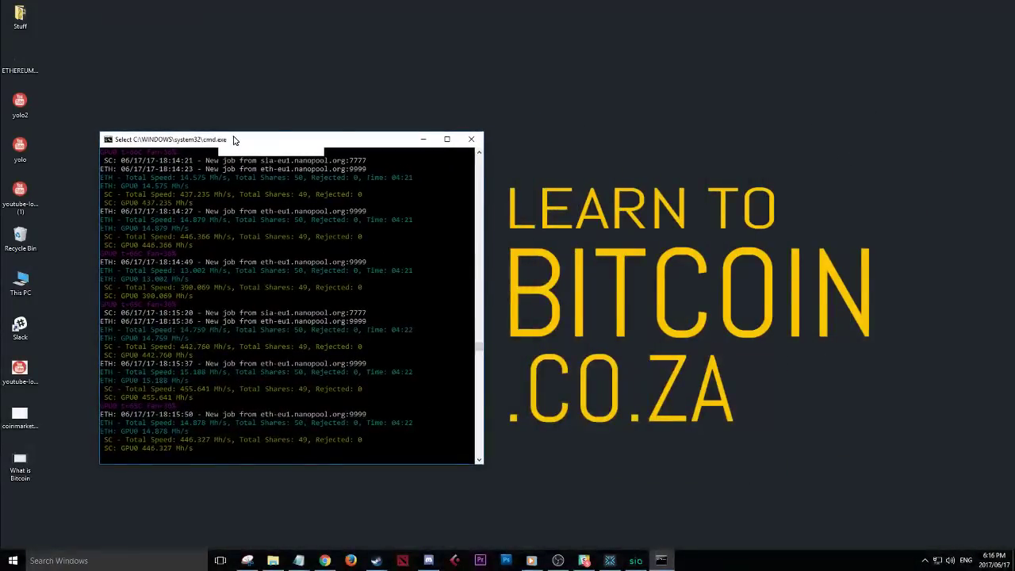
{"action": "left_click", "coordinate": [553, 87]}
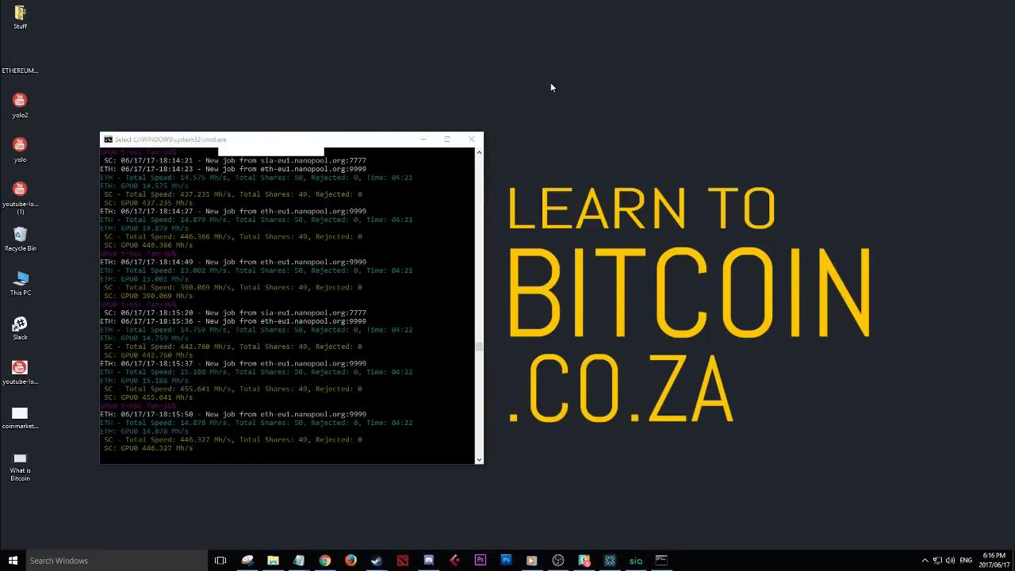